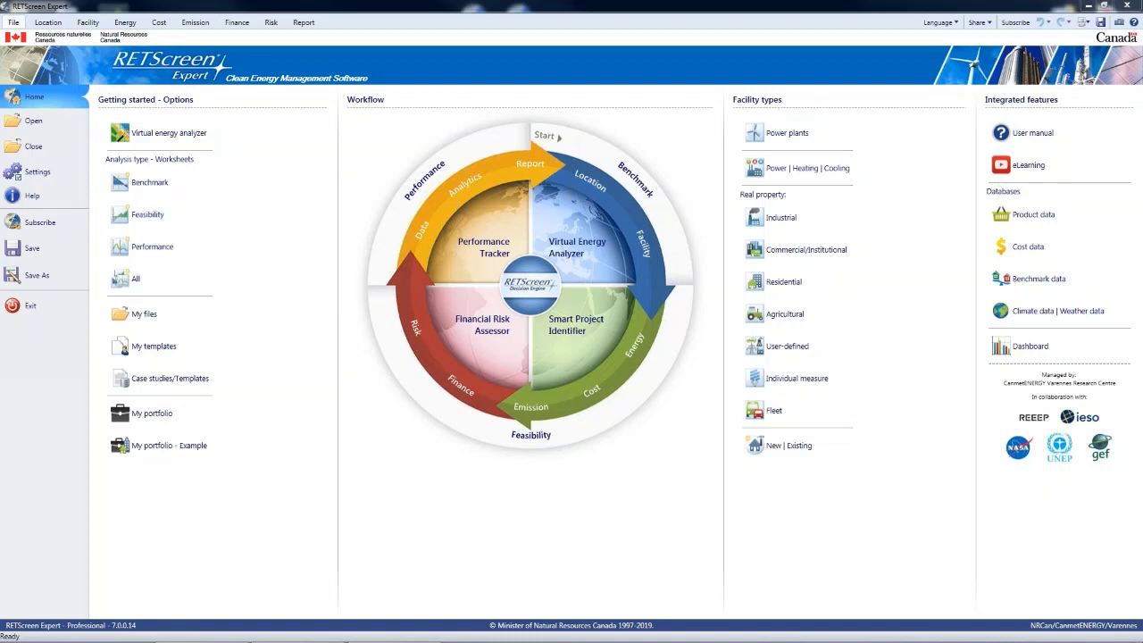
# Step: Open the Virtual energy analyzer, look closer at the facility location near Toronto on the map, and cancel it
pyautogui.click(178, 134)
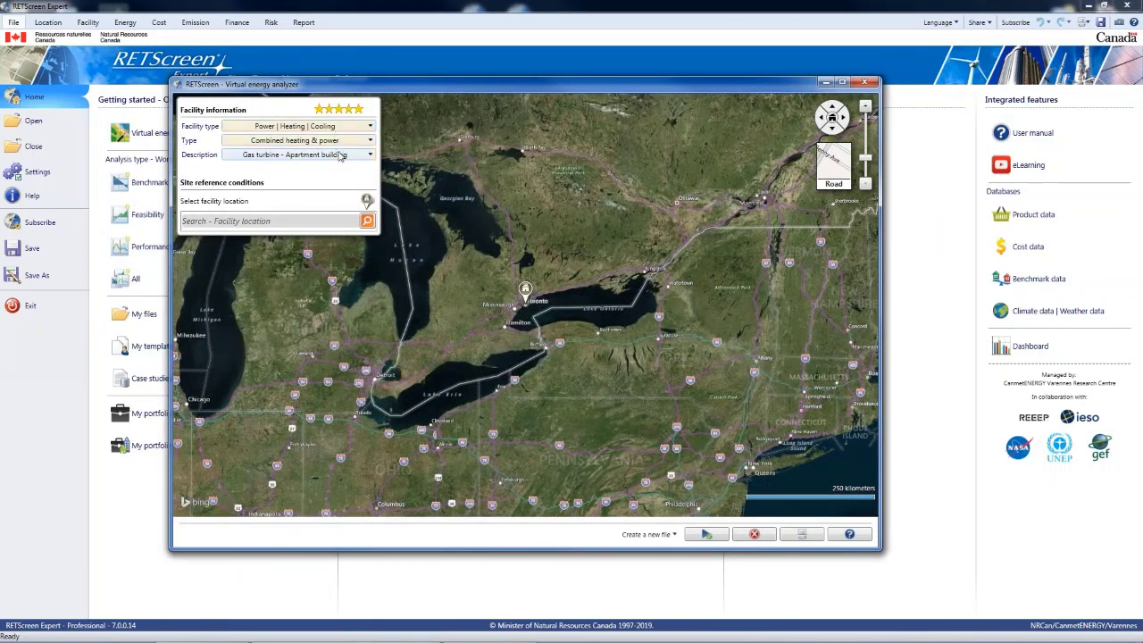
pyautogui.scroll(1, 532, 306)
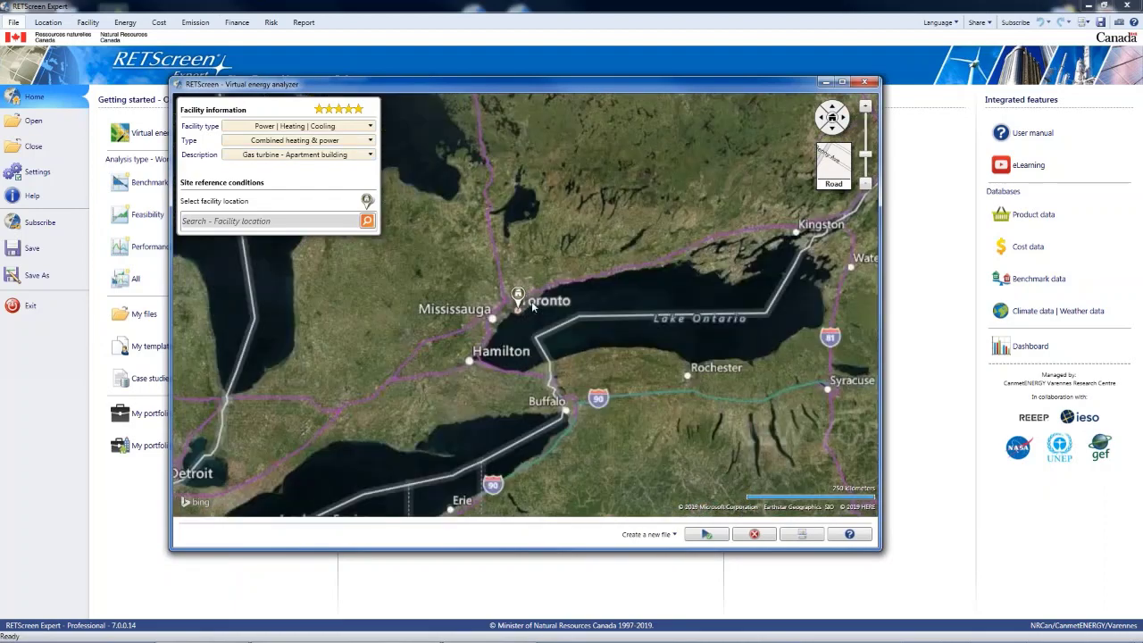
pyautogui.scroll(1, 533, 306)
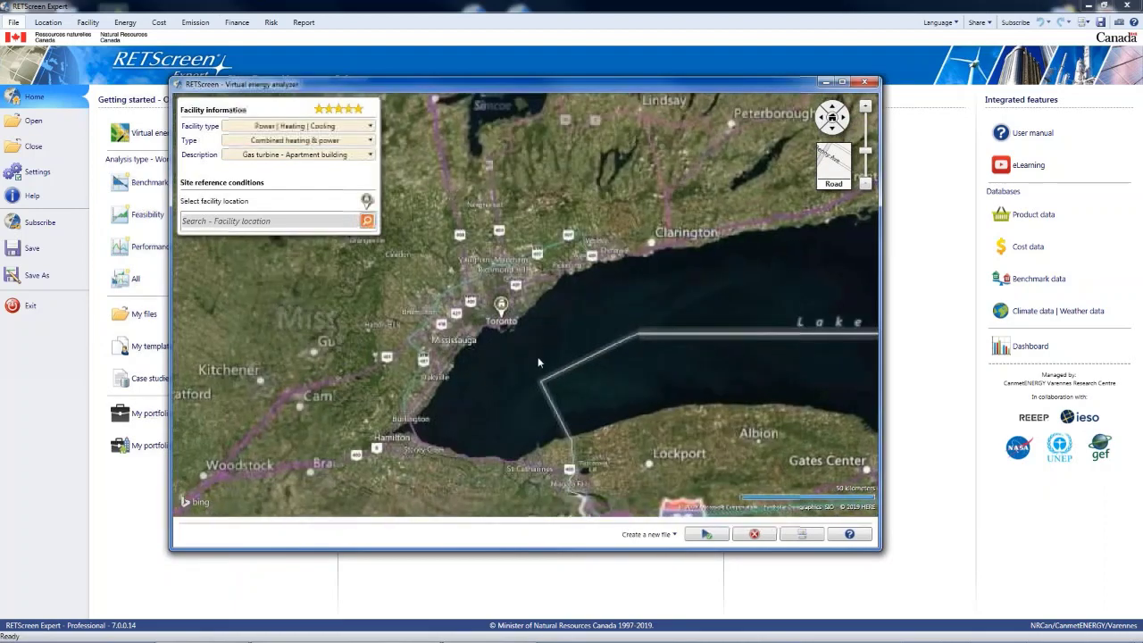
pyautogui.click(758, 534)
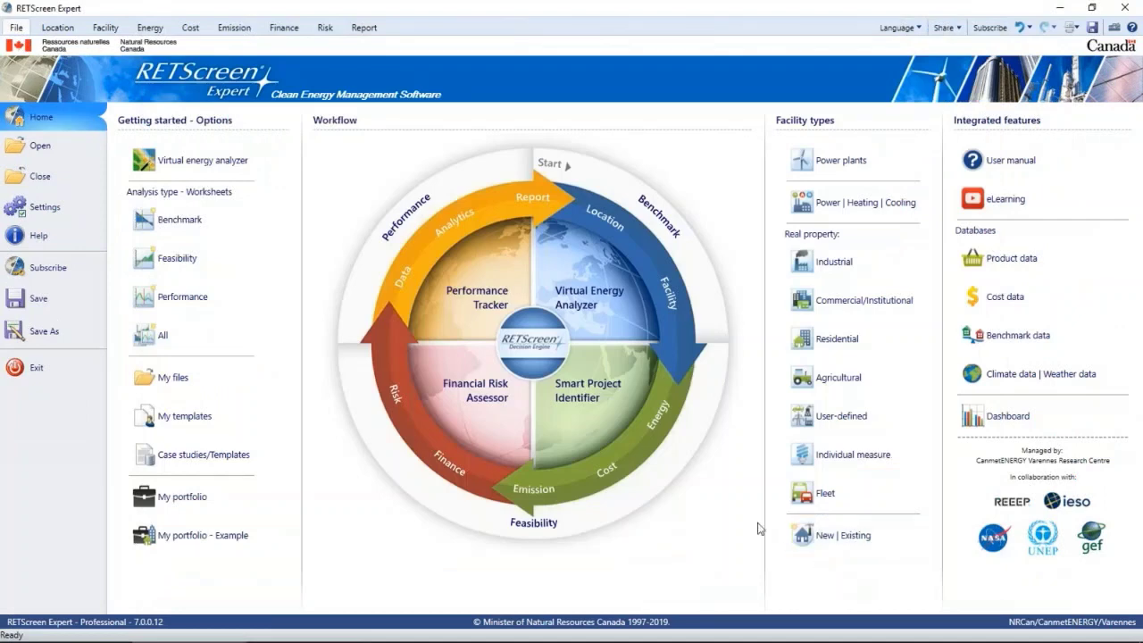
# Step: Add Cooling to the energy model's power and heating system, check the type in the facility information, and return to the energy model
pyautogui.click(143, 27)
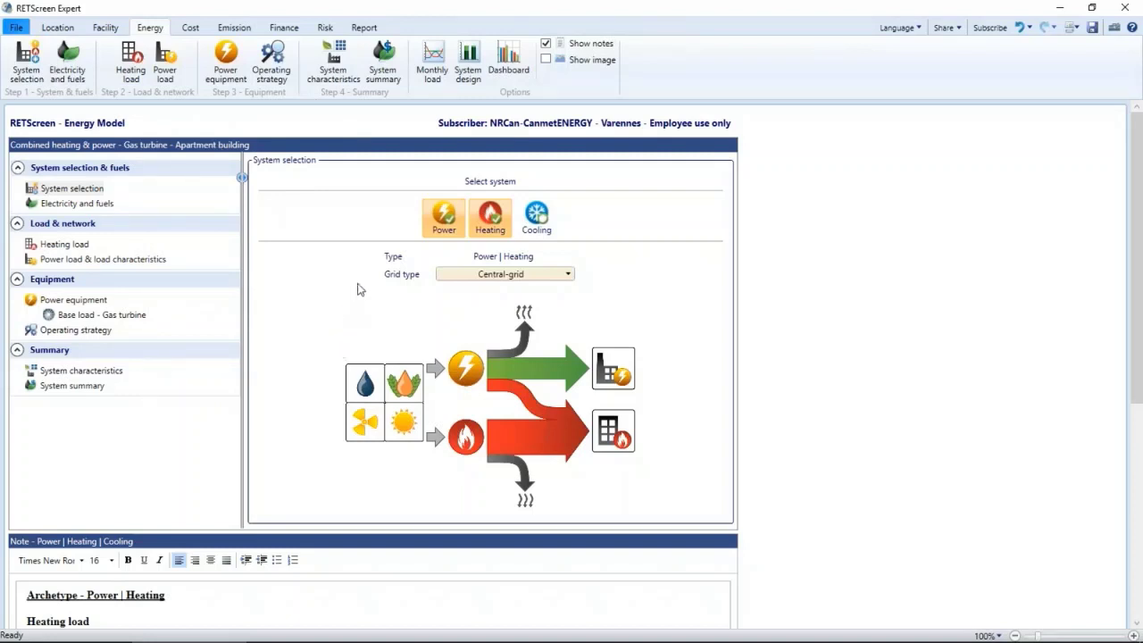
pyautogui.click(101, 193)
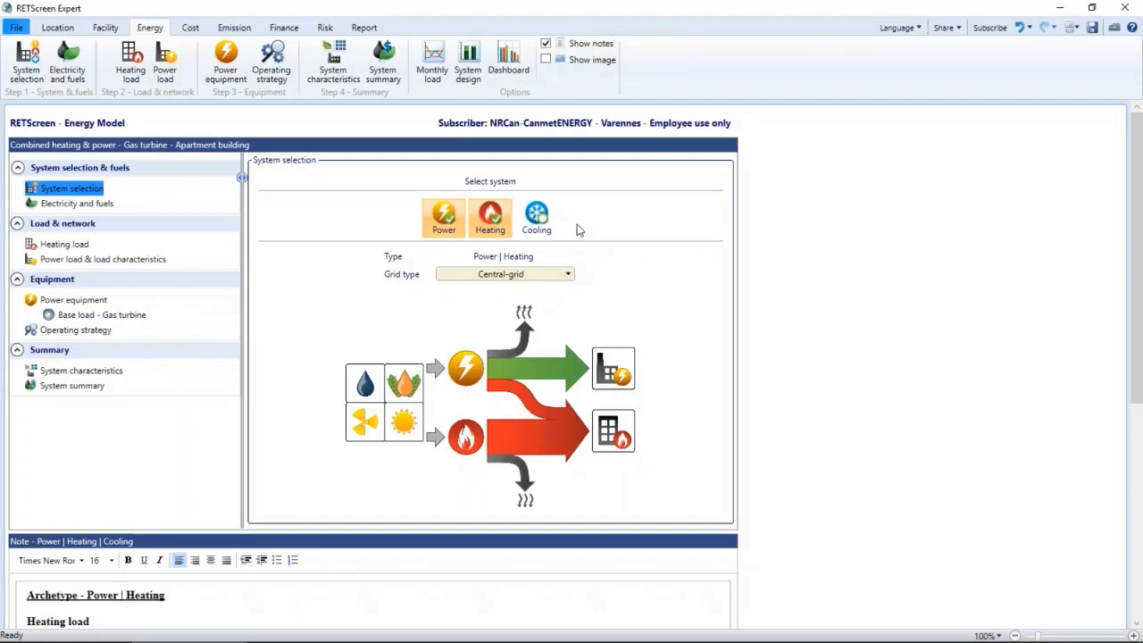
pyautogui.click(547, 231)
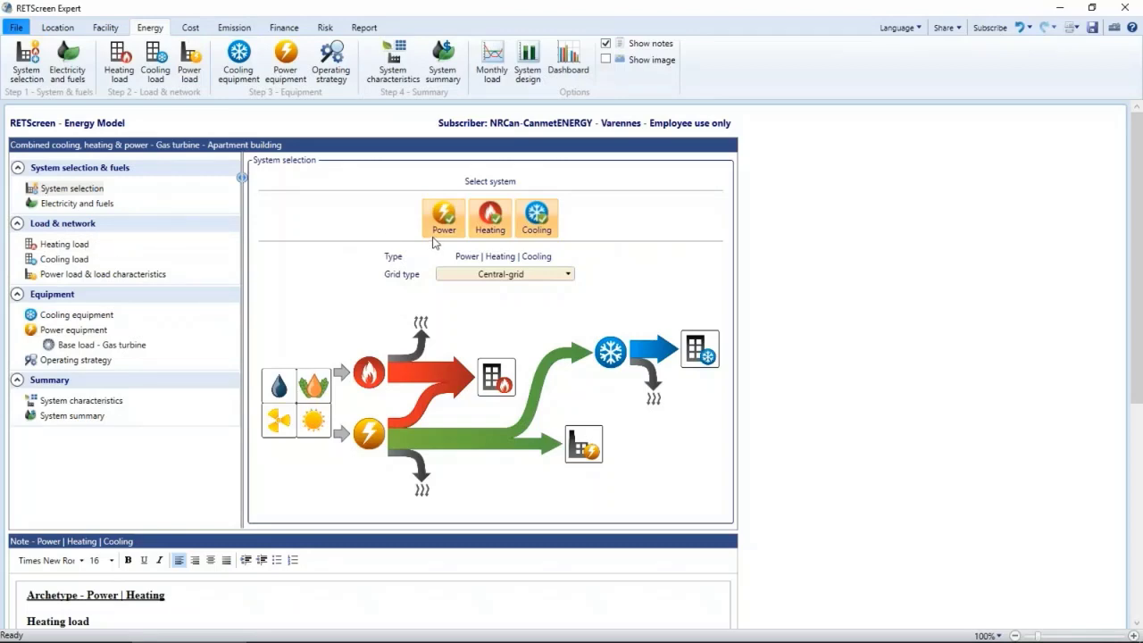
pyautogui.click(105, 27)
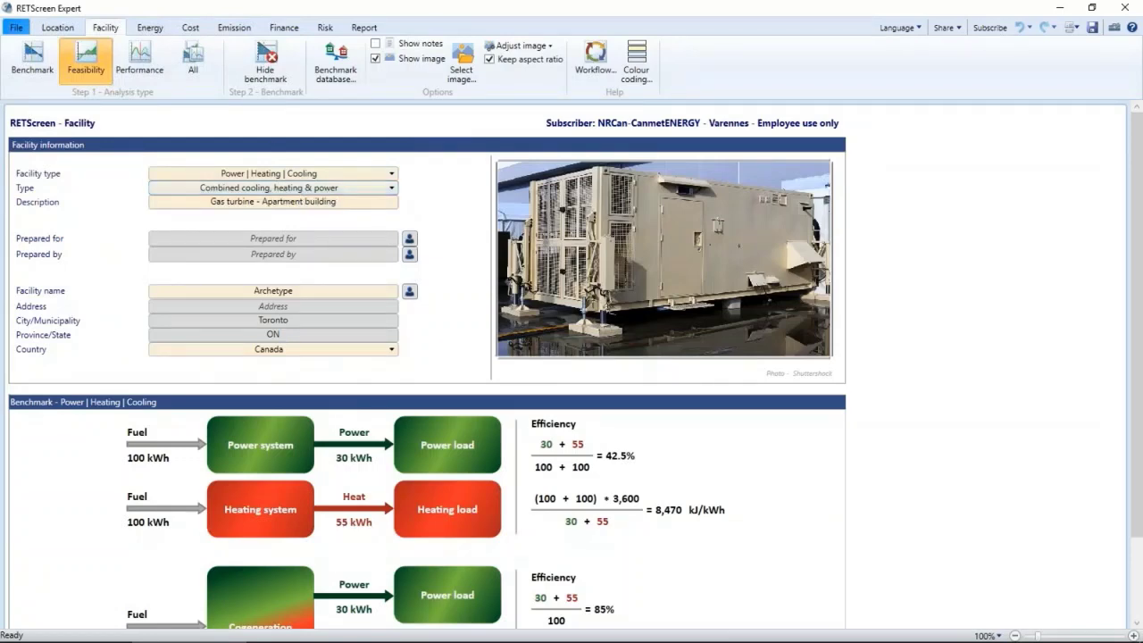
pyautogui.click(150, 27)
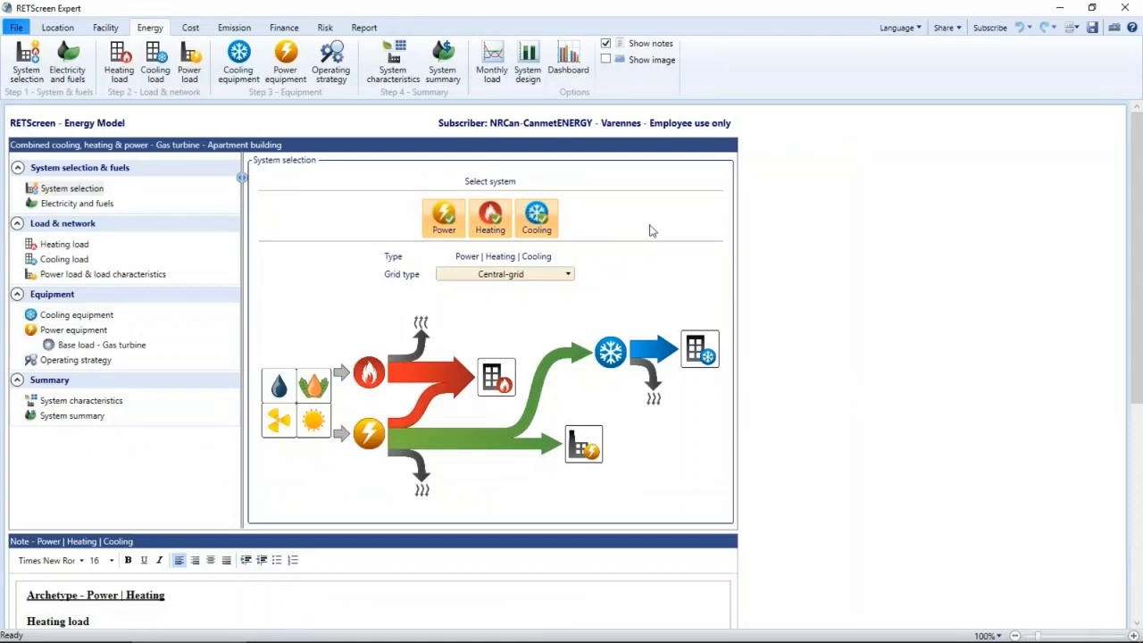
# Step: Review the available grid types, and open the natural gas fuel rate under Electricity and fuels
pyautogui.click(569, 276)
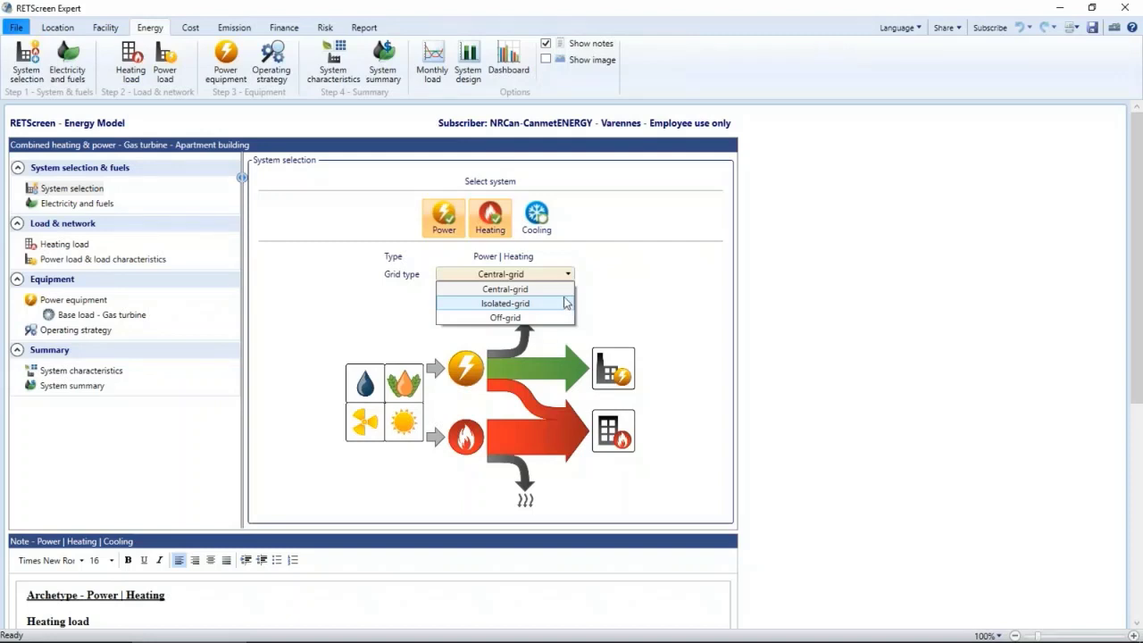
pyautogui.click(604, 287)
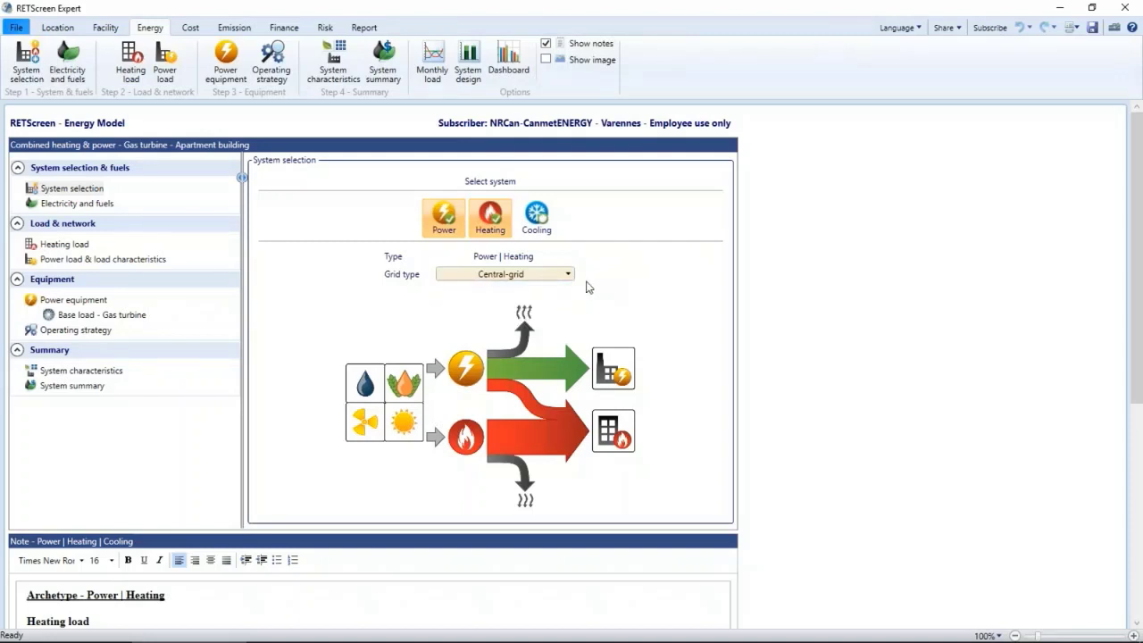
pyautogui.click(98, 207)
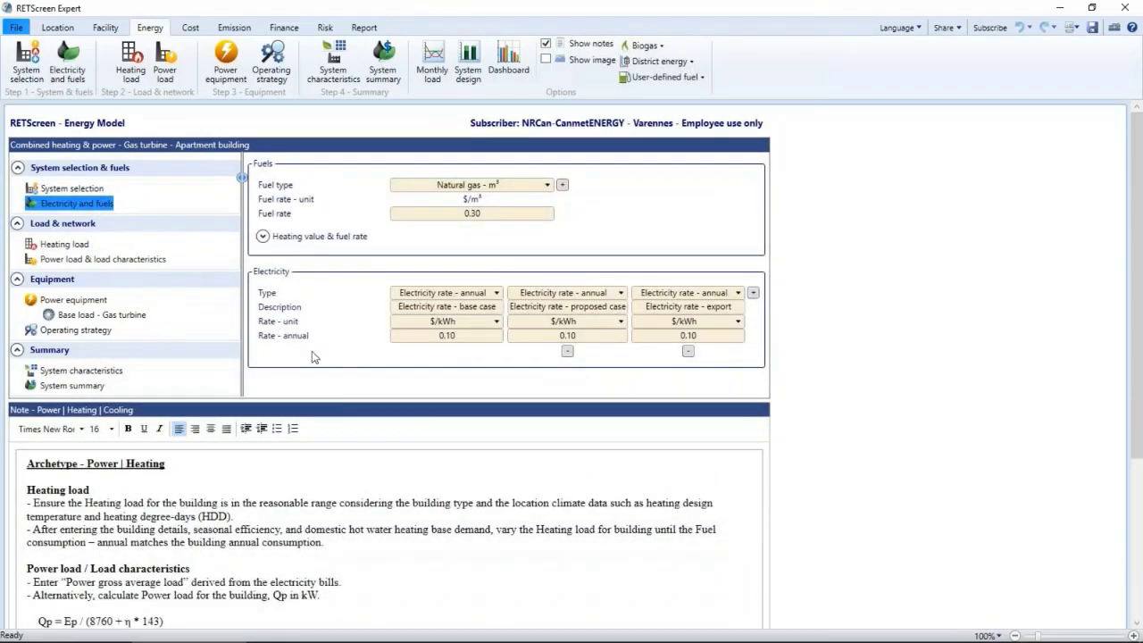
pyautogui.click(466, 214)
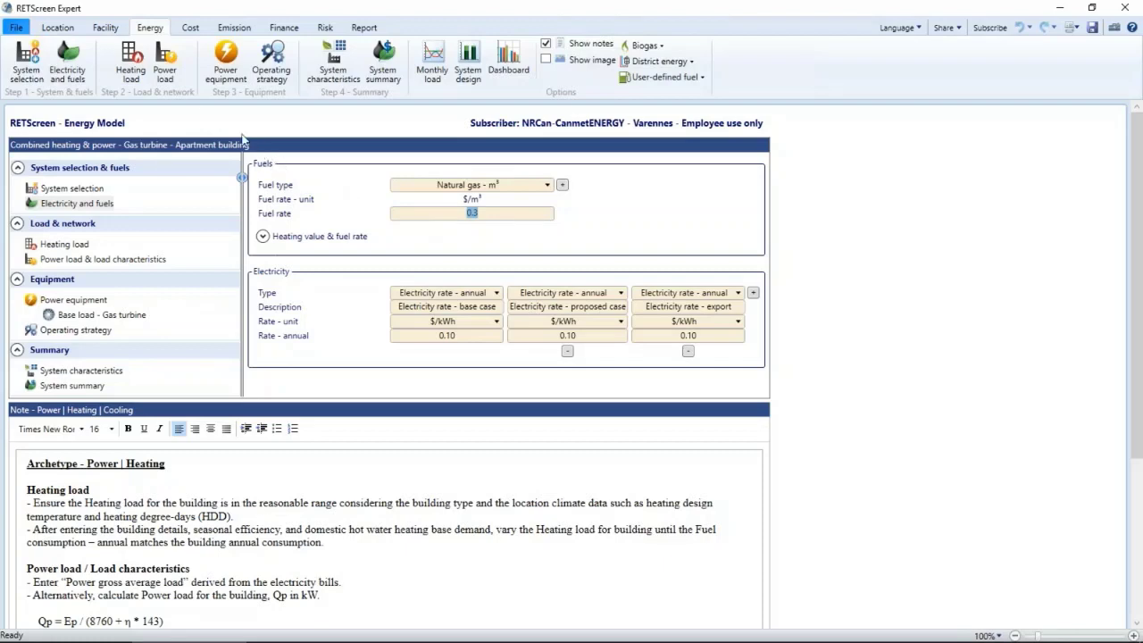
# Step: Look up the default electricity rates and natural gas fuel rate in the professional mode settings
pyautogui.click(11, 28)
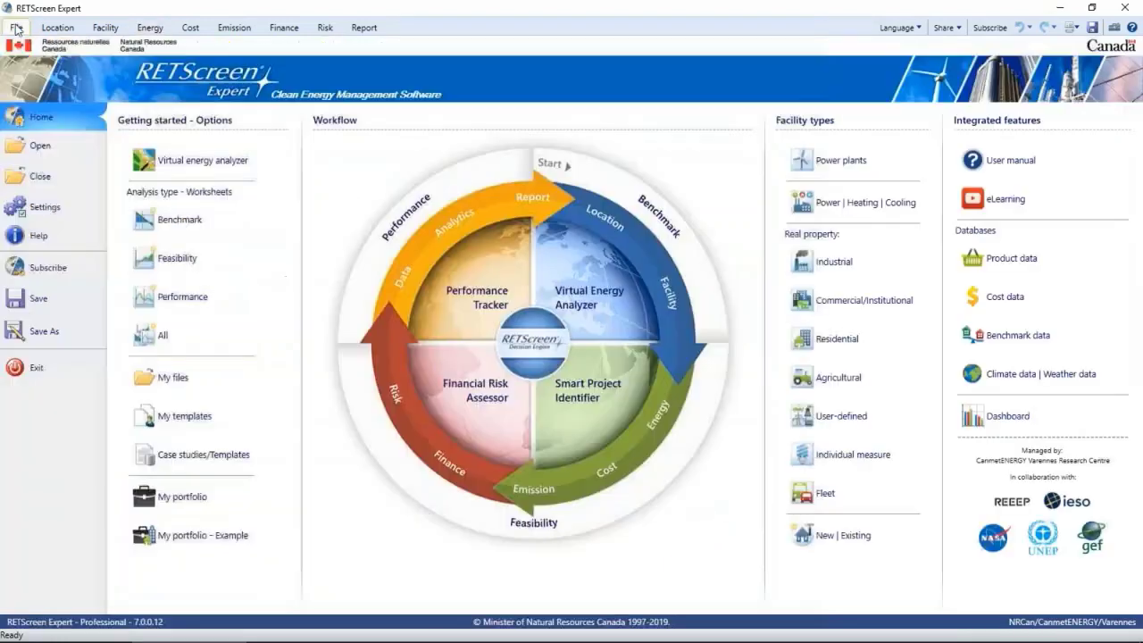
pyautogui.click(52, 215)
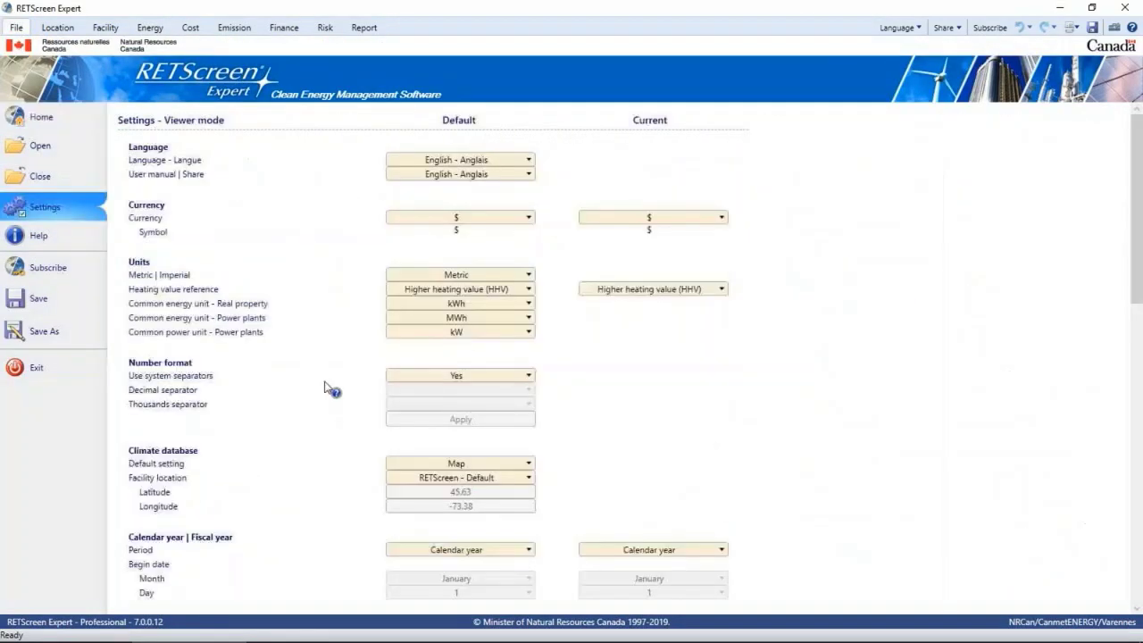
pyautogui.scroll(-5, 335, 429)
pyautogui.scroll(-4, 396, 443)
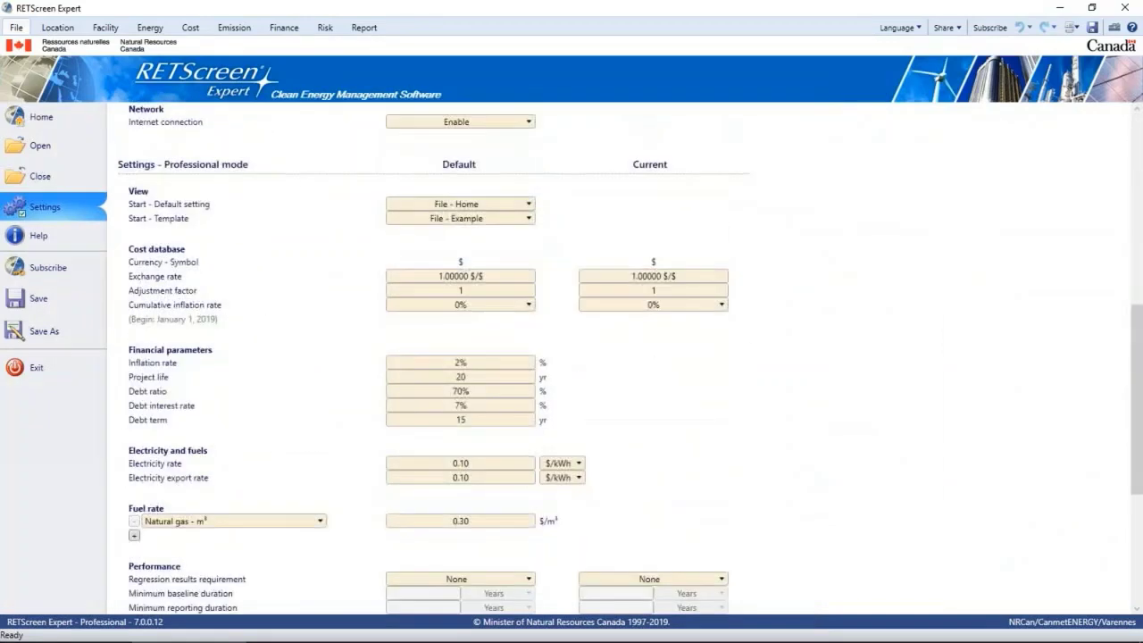
pyautogui.click(465, 453)
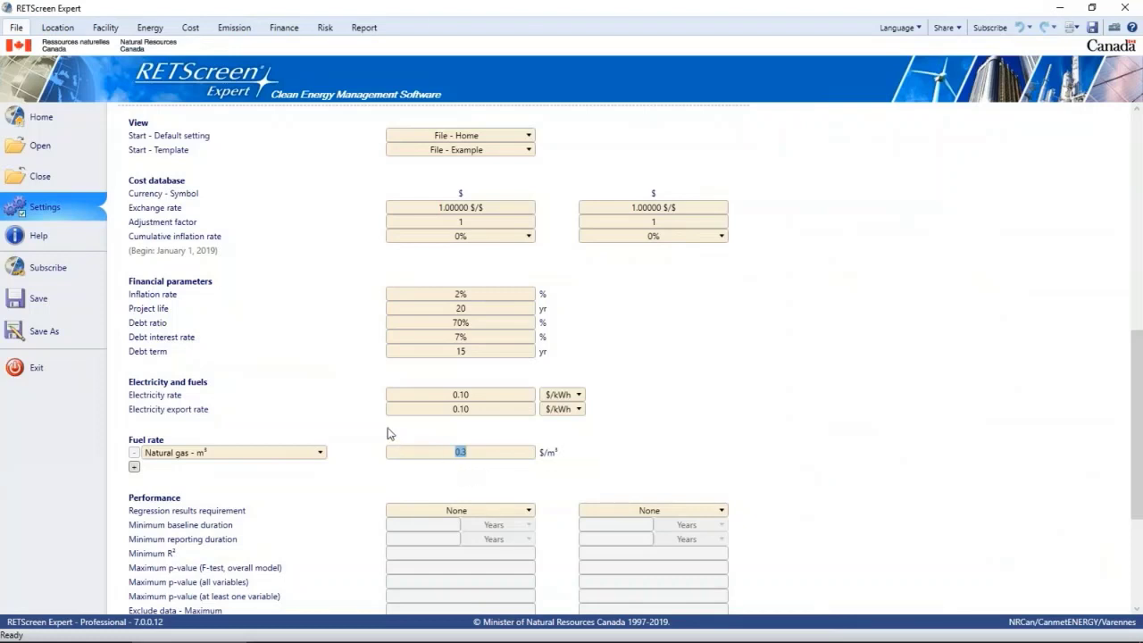
# Step: Inspect the annual electricity rates for the base case, proposed case and export in the energy model
pyautogui.click(149, 27)
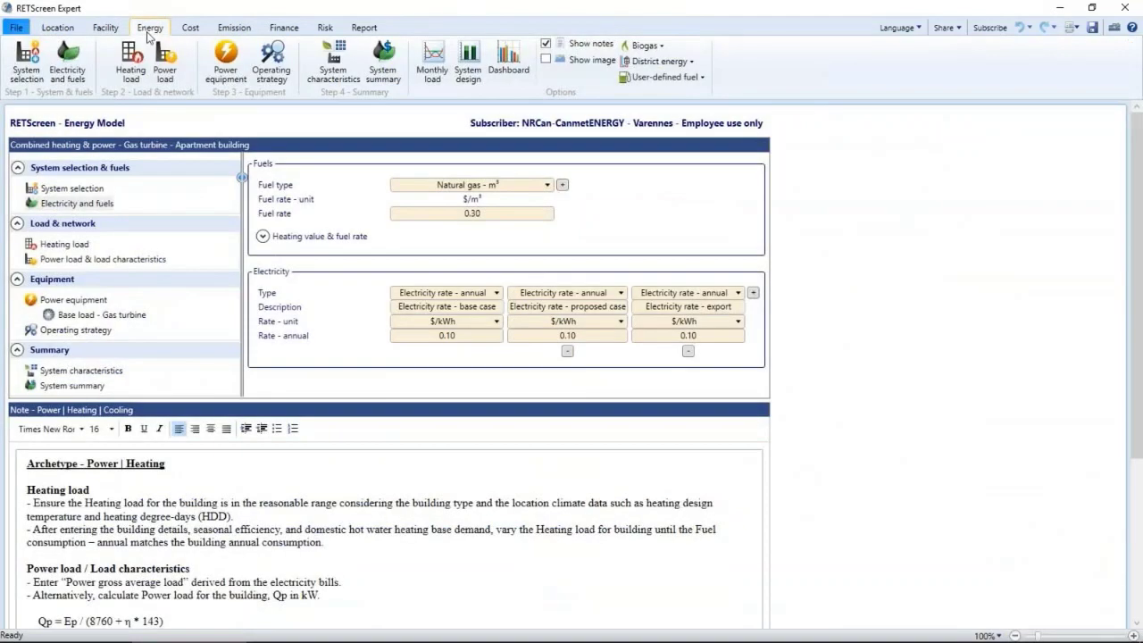
pyautogui.click(463, 339)
pyautogui.click(548, 341)
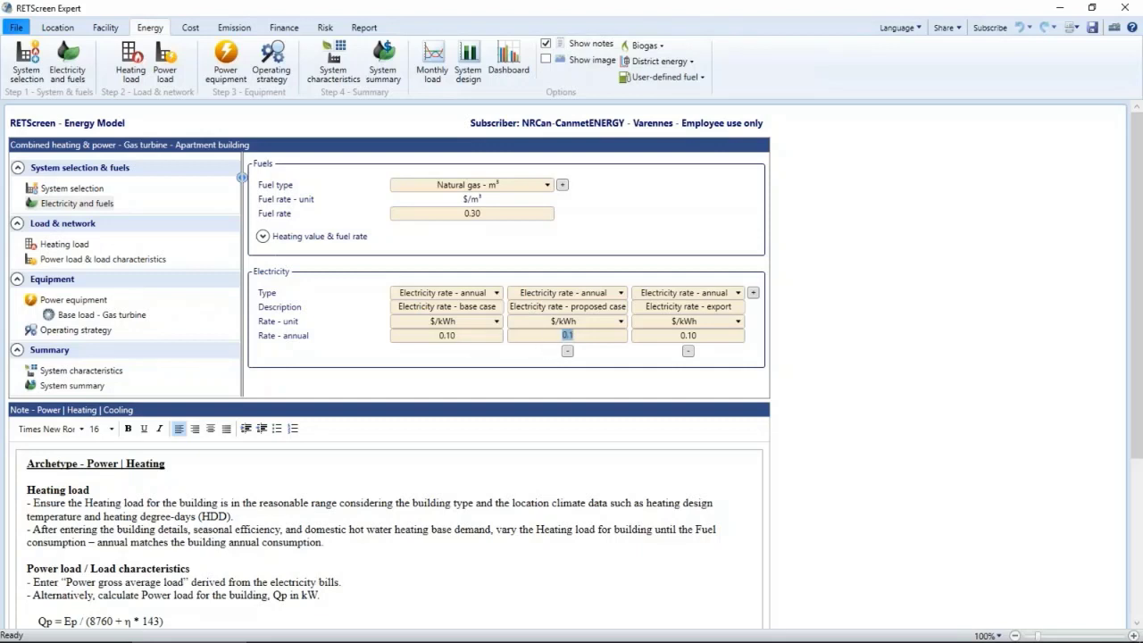
pyautogui.click(658, 336)
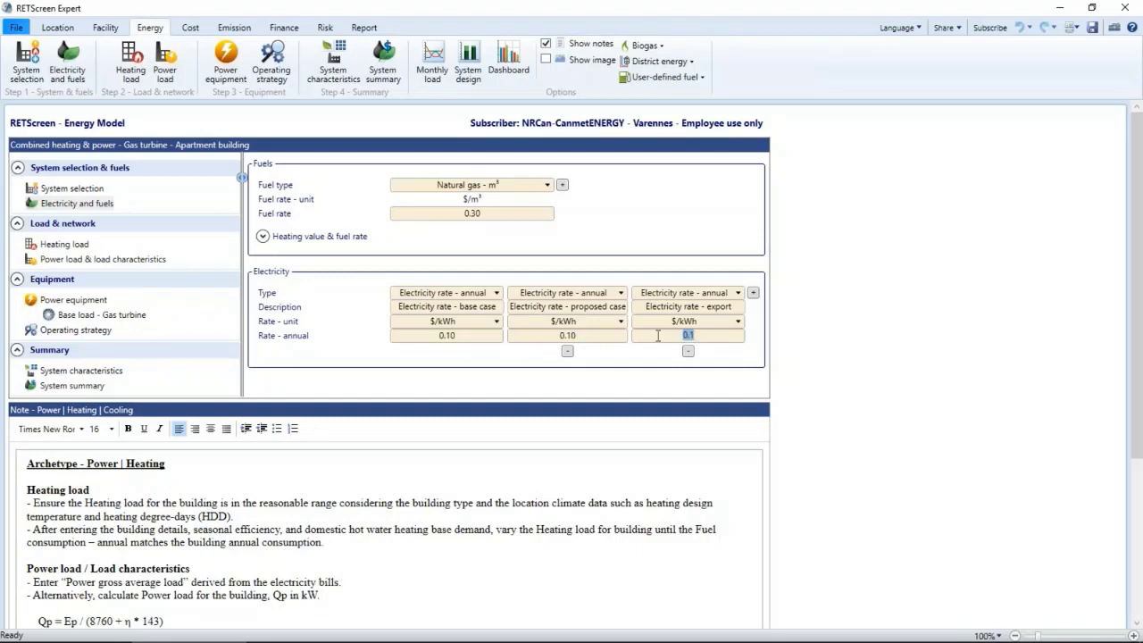
pyautogui.click(426, 376)
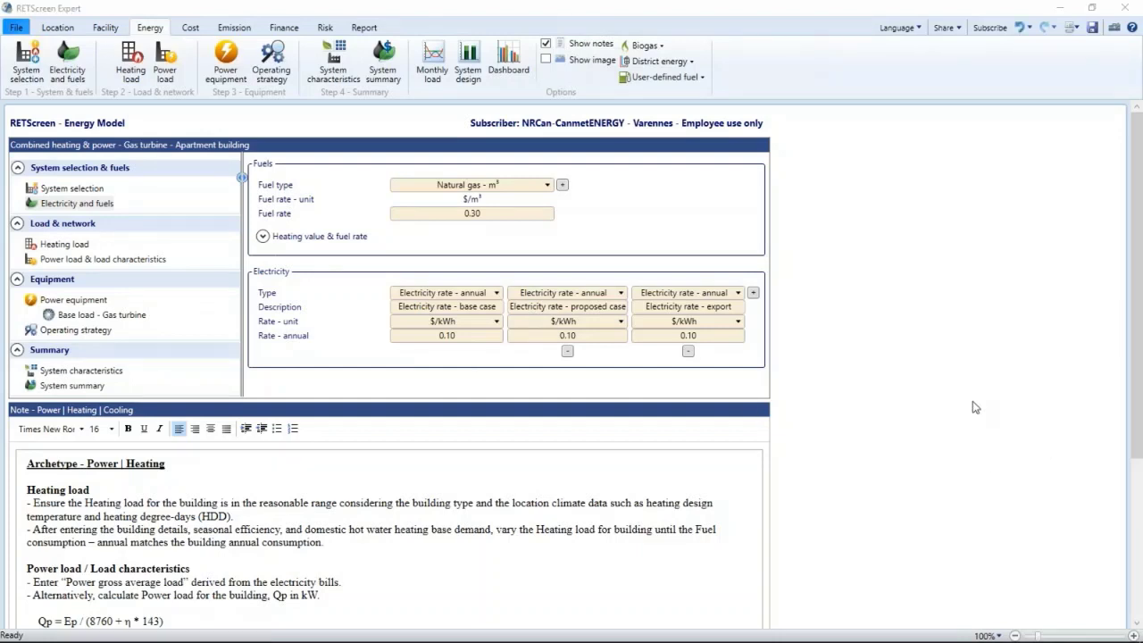
# Step: On the heating load page, try multiple zones, multiple buildings and process heating, returning to a single building with space heating only
pyautogui.click(85, 250)
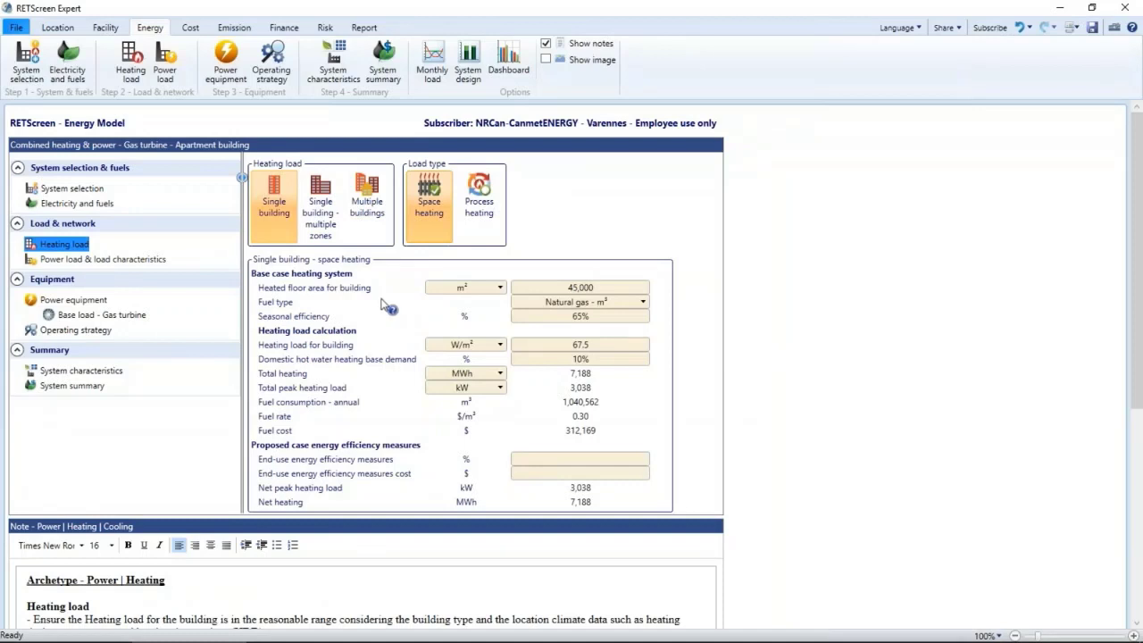
pyautogui.click(323, 231)
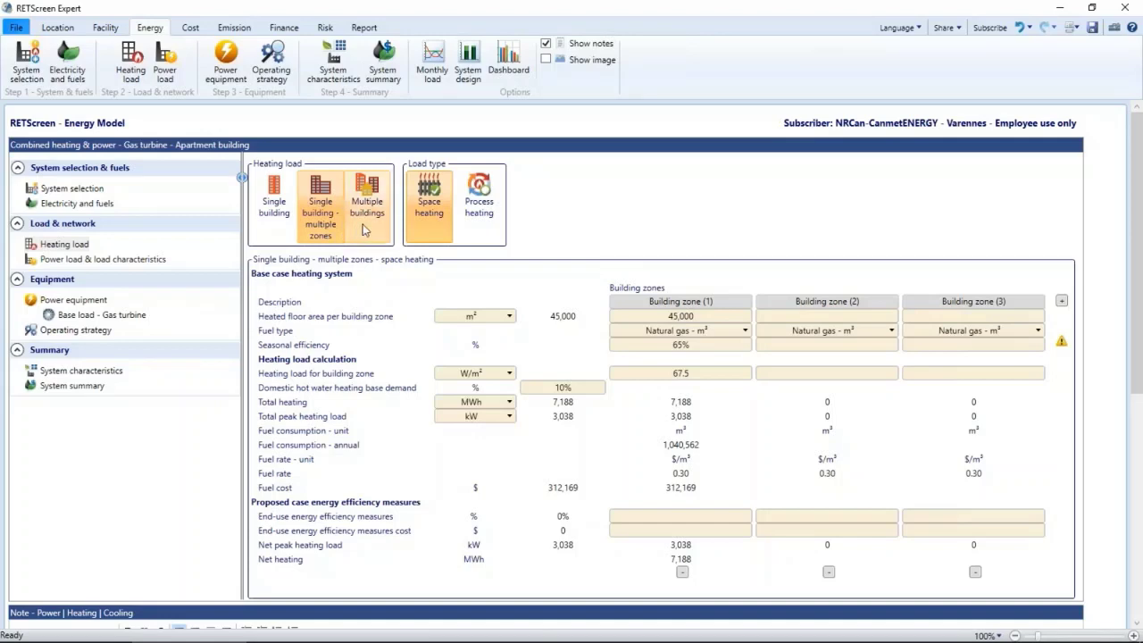
pyautogui.click(362, 230)
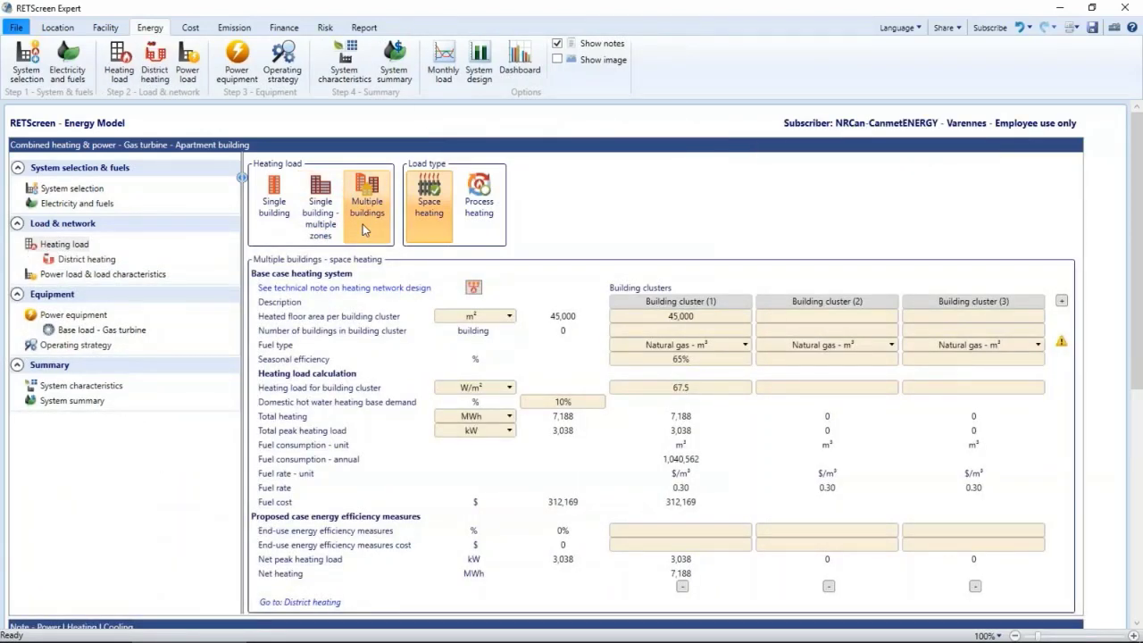
pyautogui.click(282, 218)
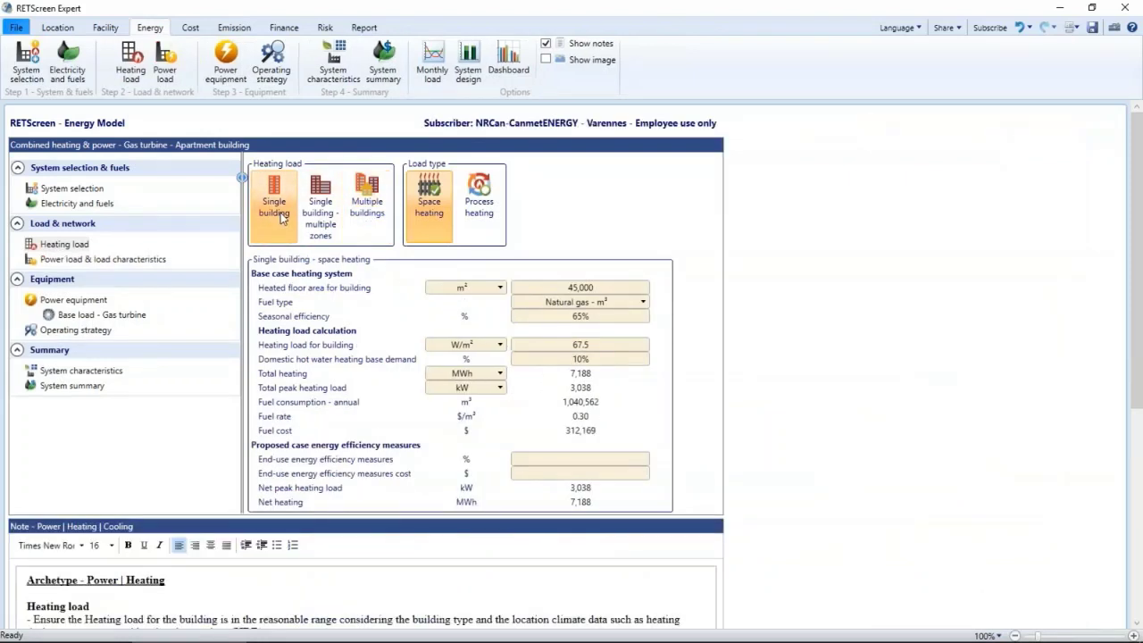
pyautogui.click(478, 212)
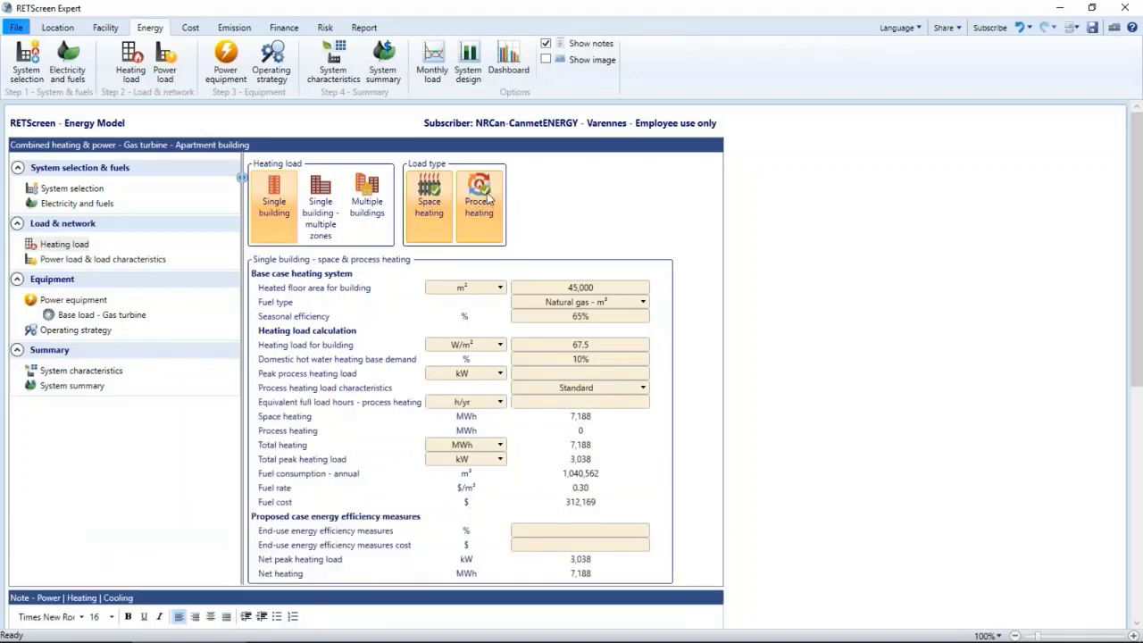
pyautogui.click(488, 198)
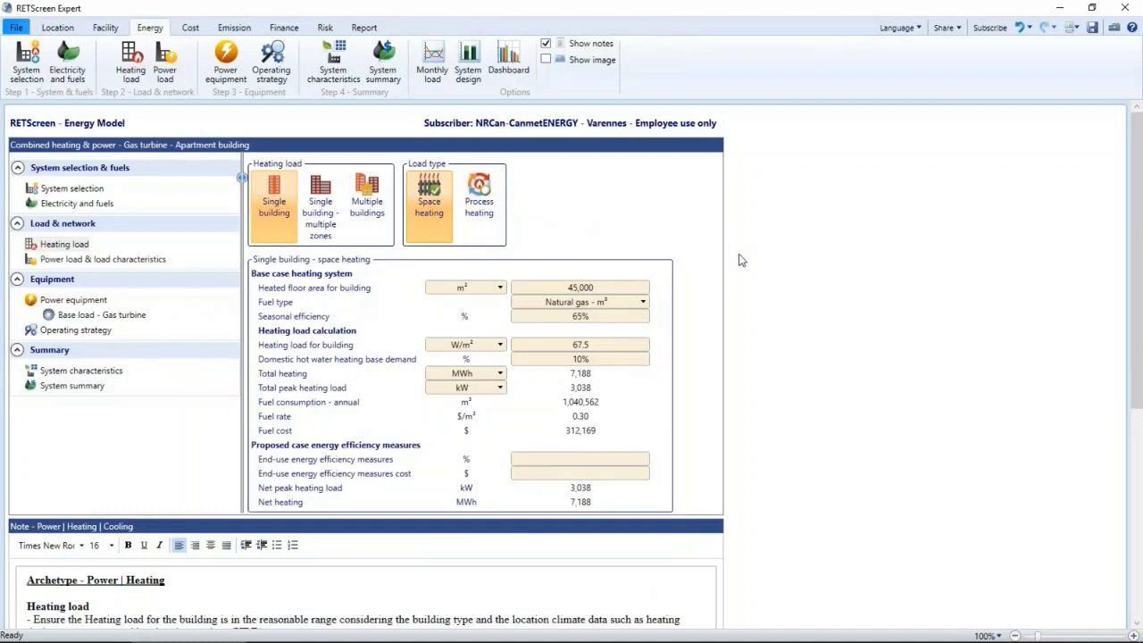
# Step: Switch the unit of the building's heated floor area to ft² and back to m²
pyautogui.click(607, 291)
pyautogui.click(500, 288)
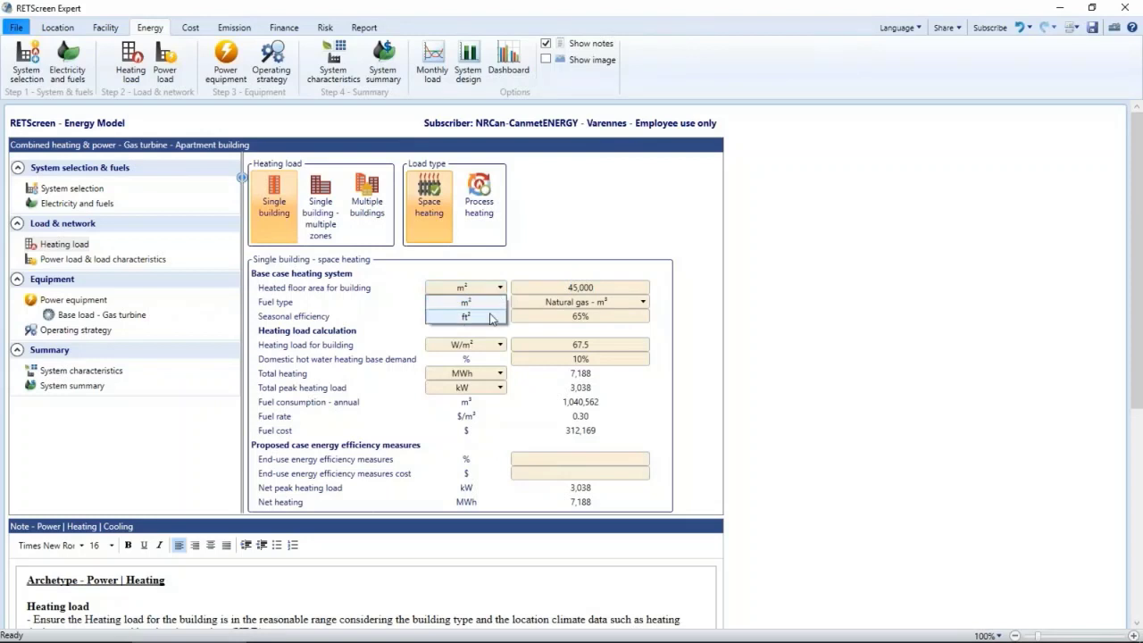
pyautogui.click(491, 318)
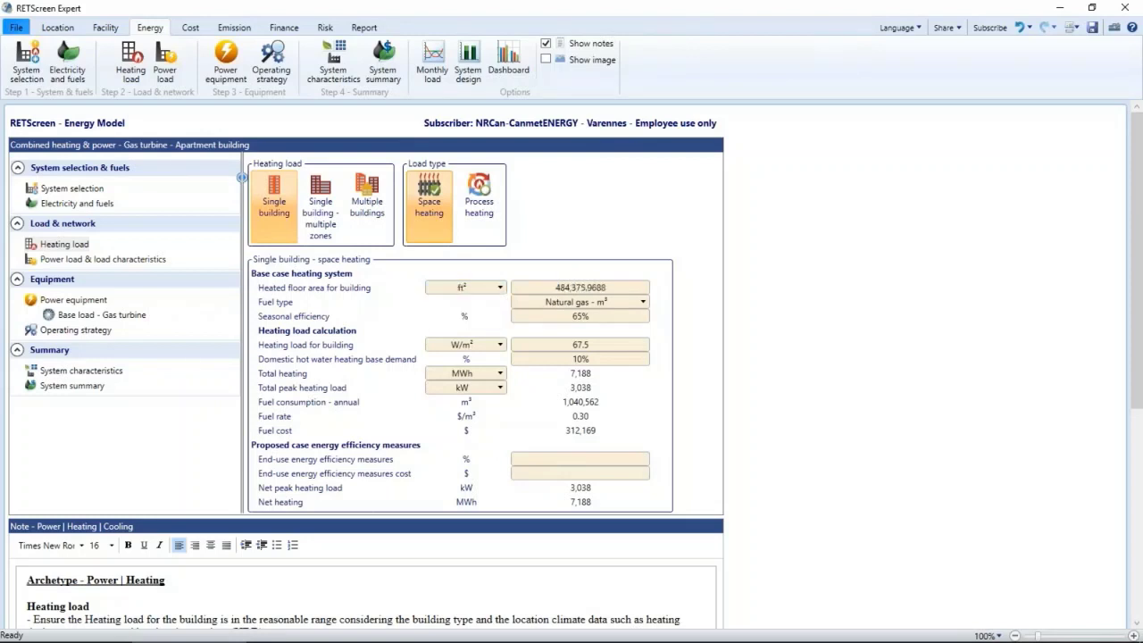
pyautogui.click(492, 288)
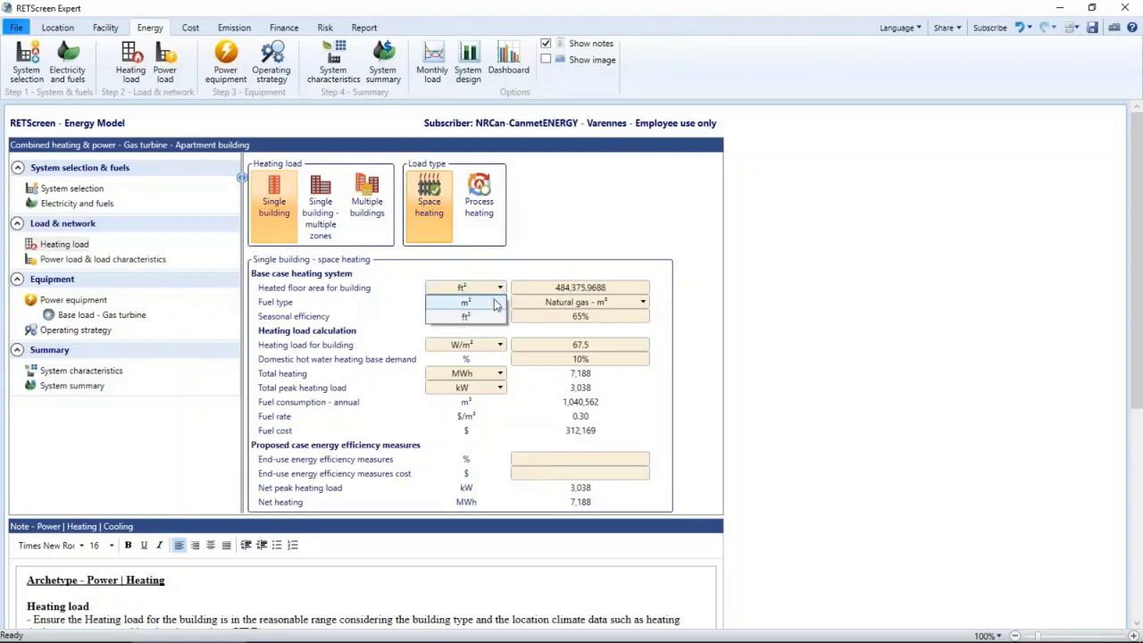
pyautogui.click(495, 300)
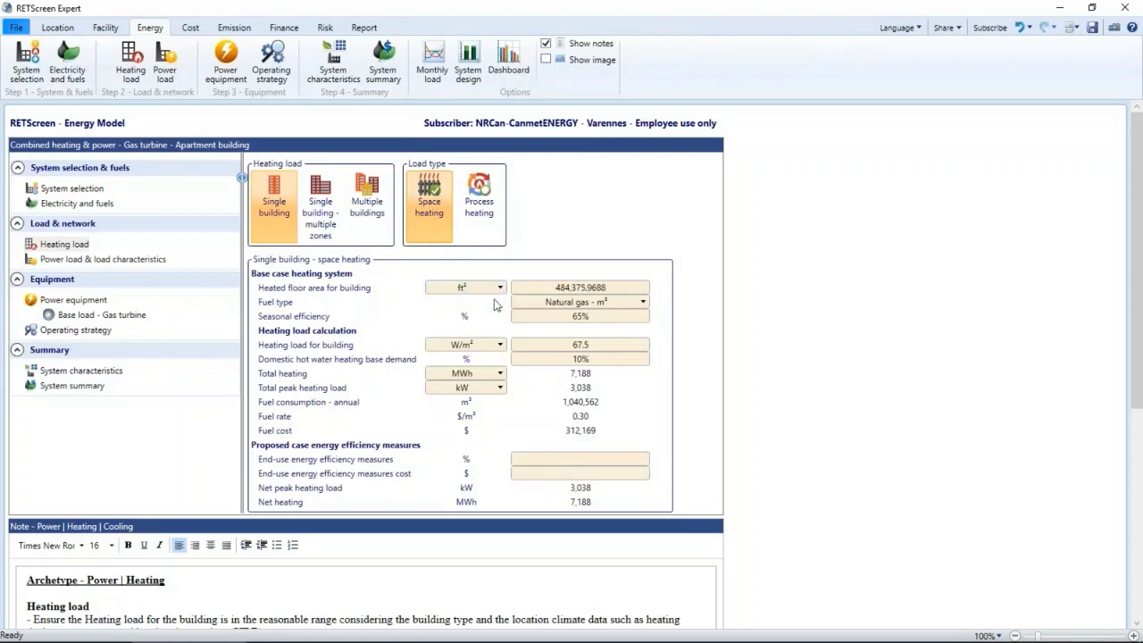
# Step: Keep Natural gas - m³ as the base case fuel type, and open the help topic on heating load for building
pyautogui.click(610, 303)
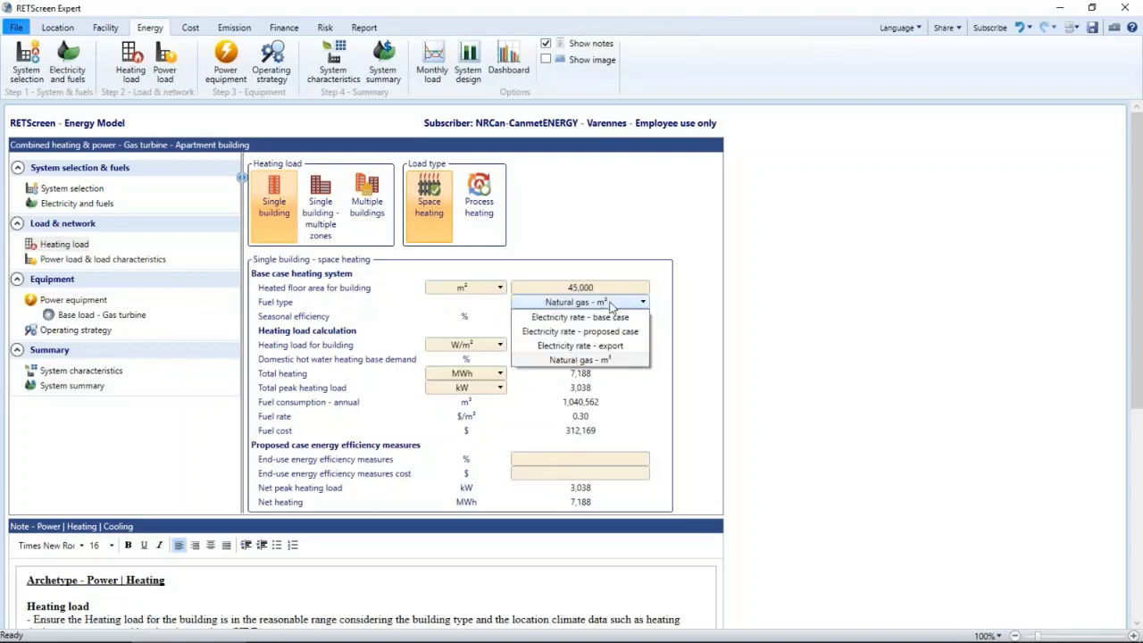
pyautogui.click(623, 361)
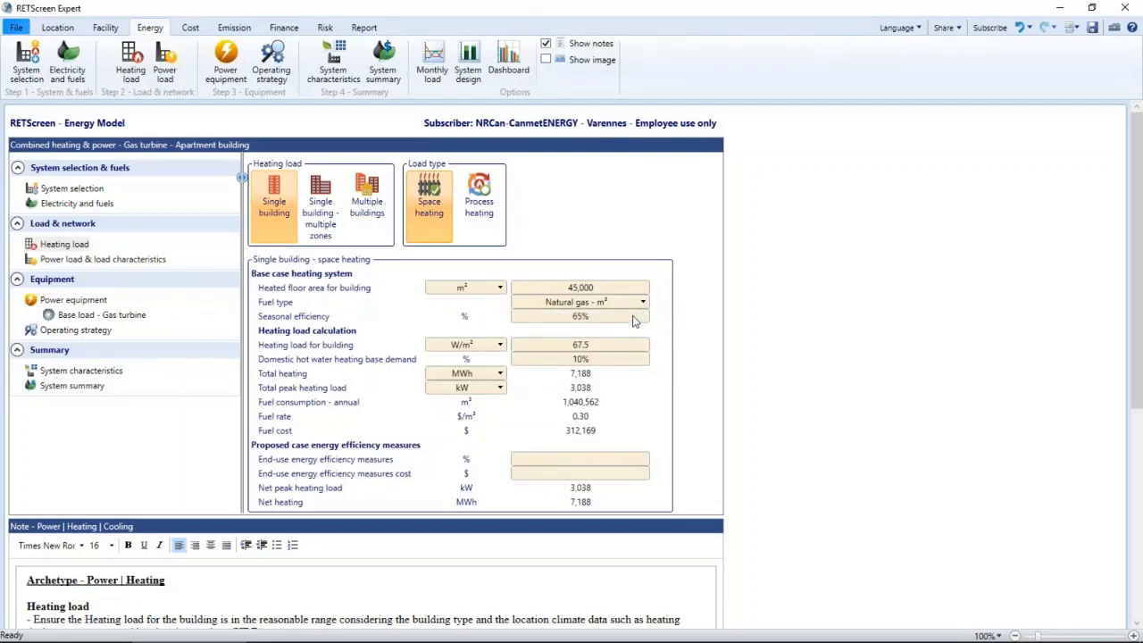
pyautogui.click(634, 320)
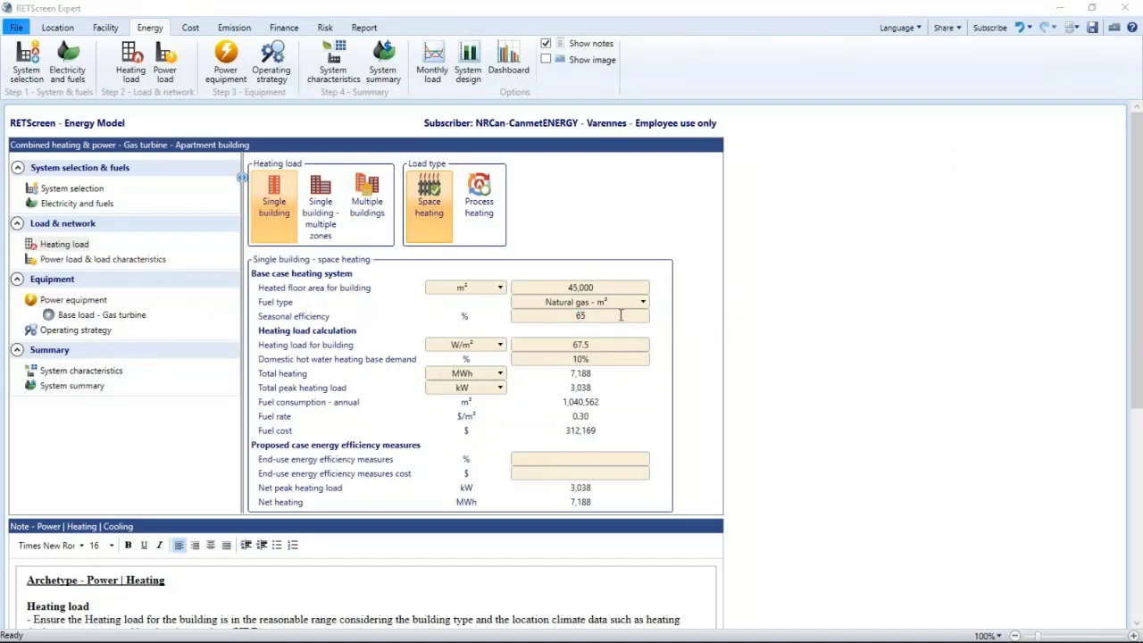
pyautogui.click(604, 348)
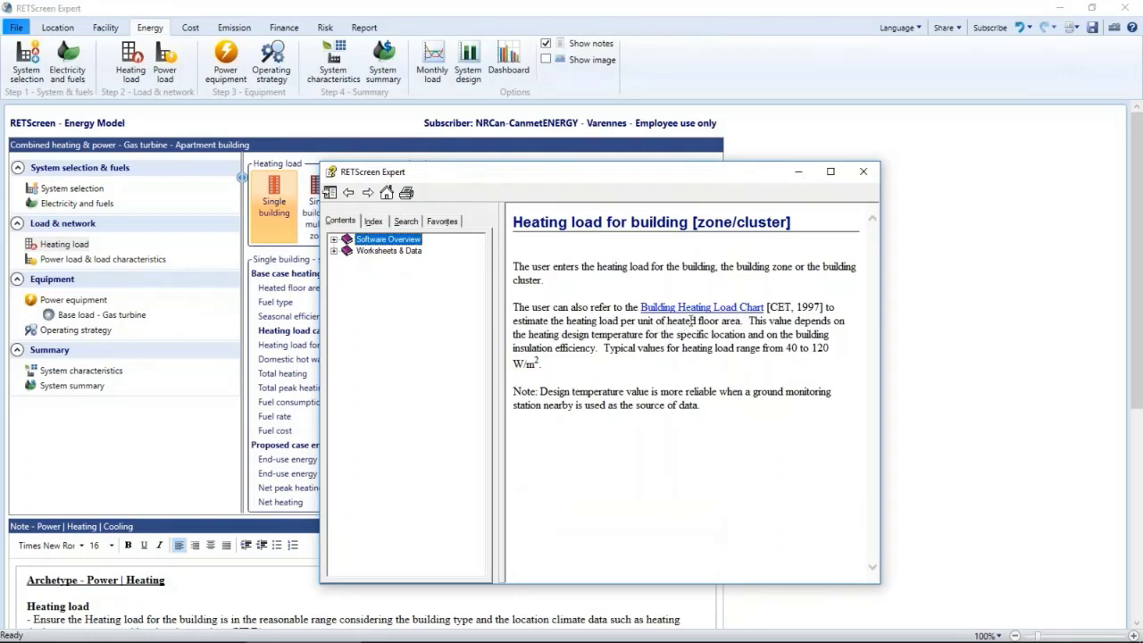
# Step: View the whole Building Heating Load Chart in the help, close it, and check the building's total peak heating load
pyautogui.click(693, 309)
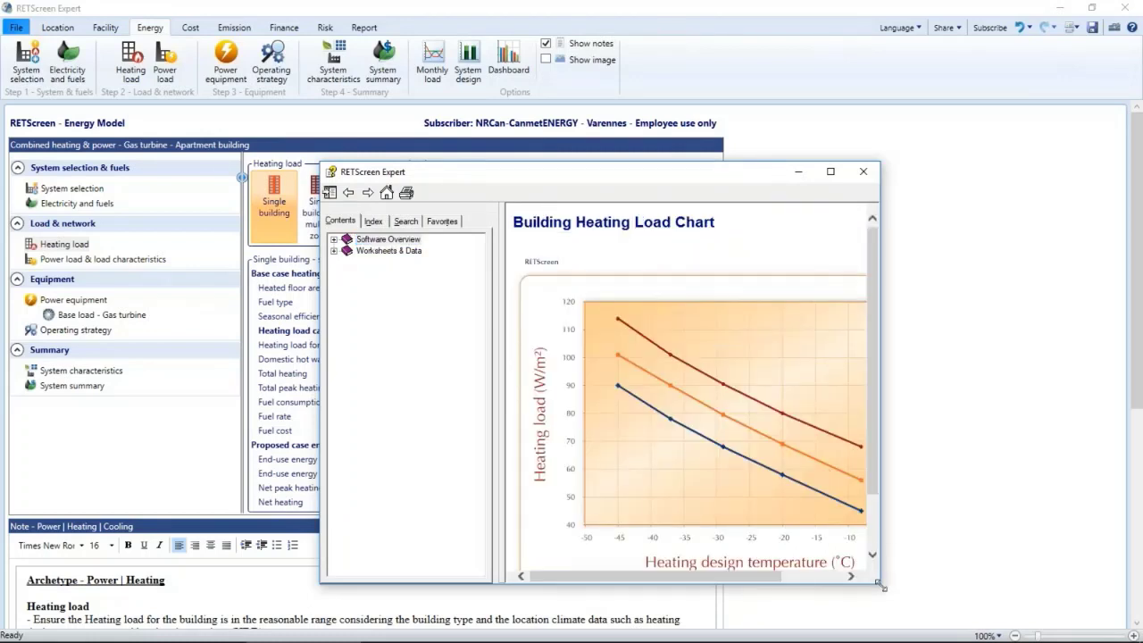
pyautogui.moveTo(881, 584); pyautogui.dragTo(992, 615)
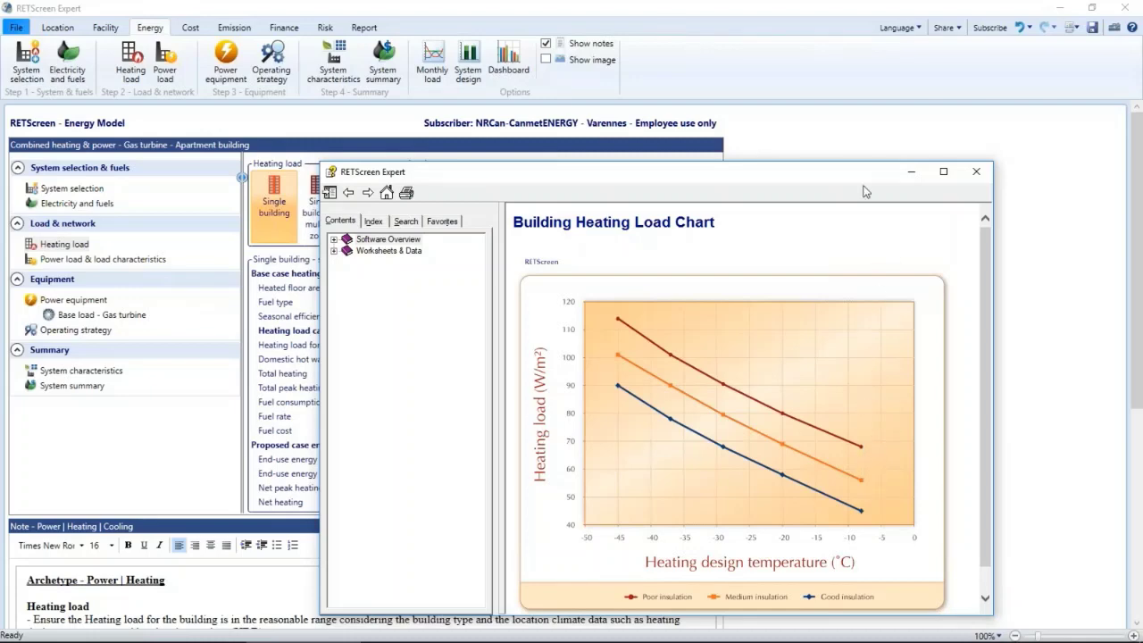
pyautogui.moveTo(863, 177); pyautogui.dragTo(822, 186)
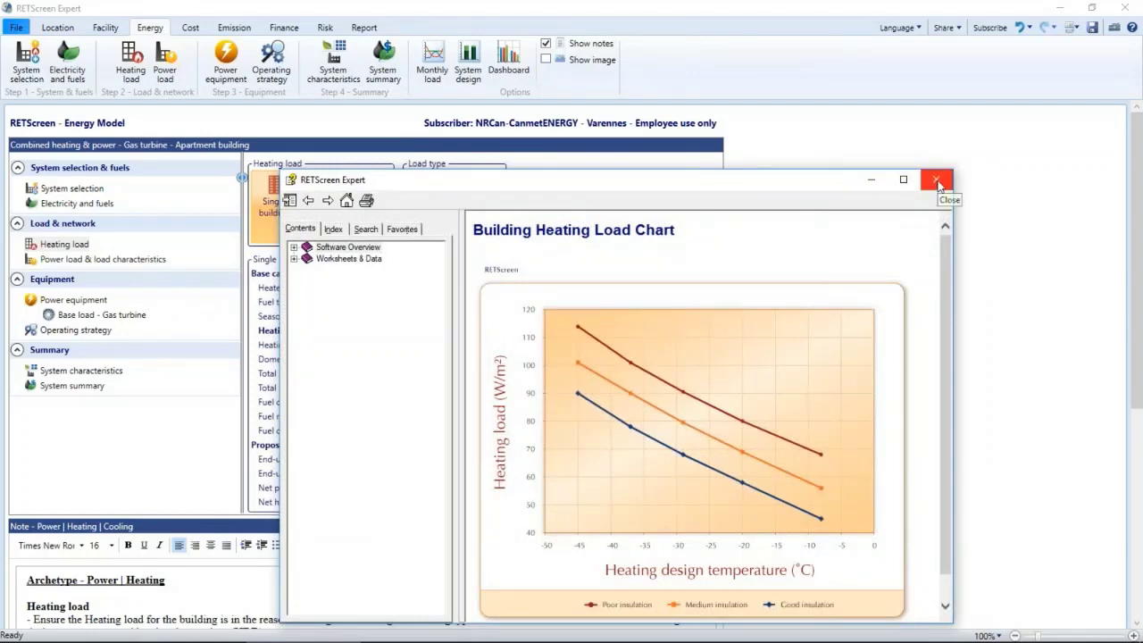
pyautogui.click(938, 183)
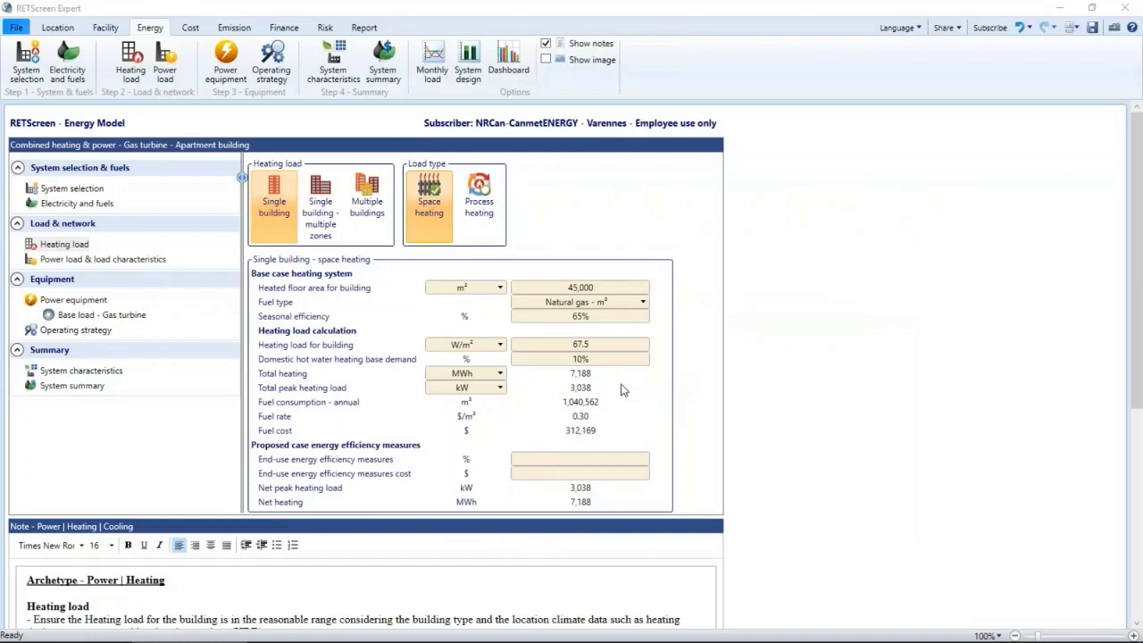
pyautogui.doubleClick(587, 388)
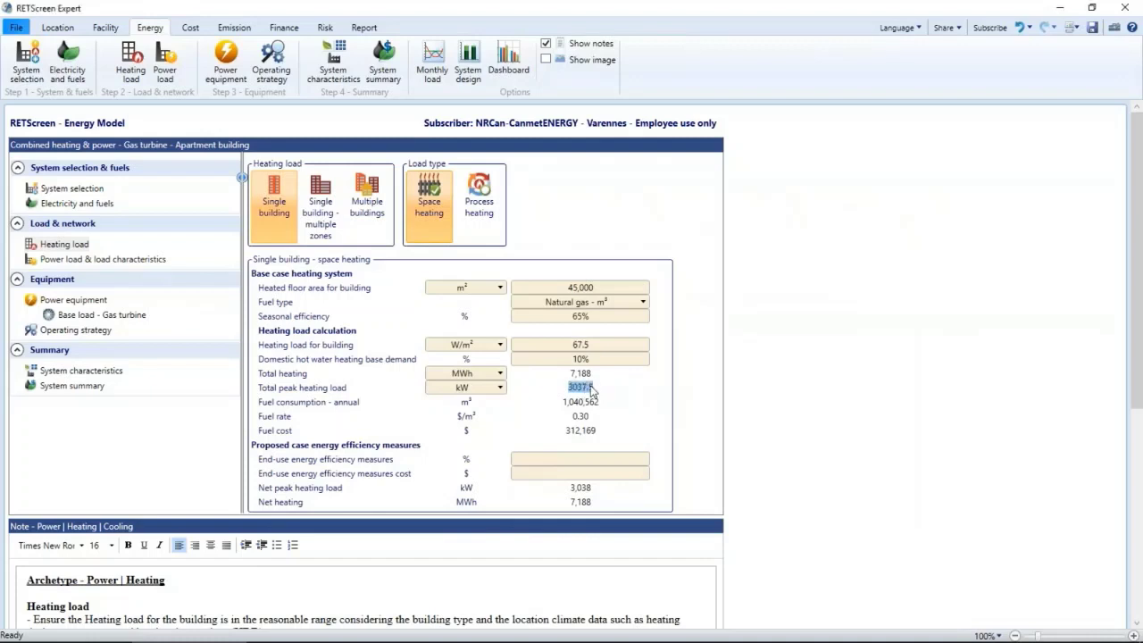
pyautogui.click(720, 397)
# Step: Look up the Combined Heat & Power e-Textbook chapter through the user manual's Training topic, and close the manual
pyautogui.click(1132, 27)
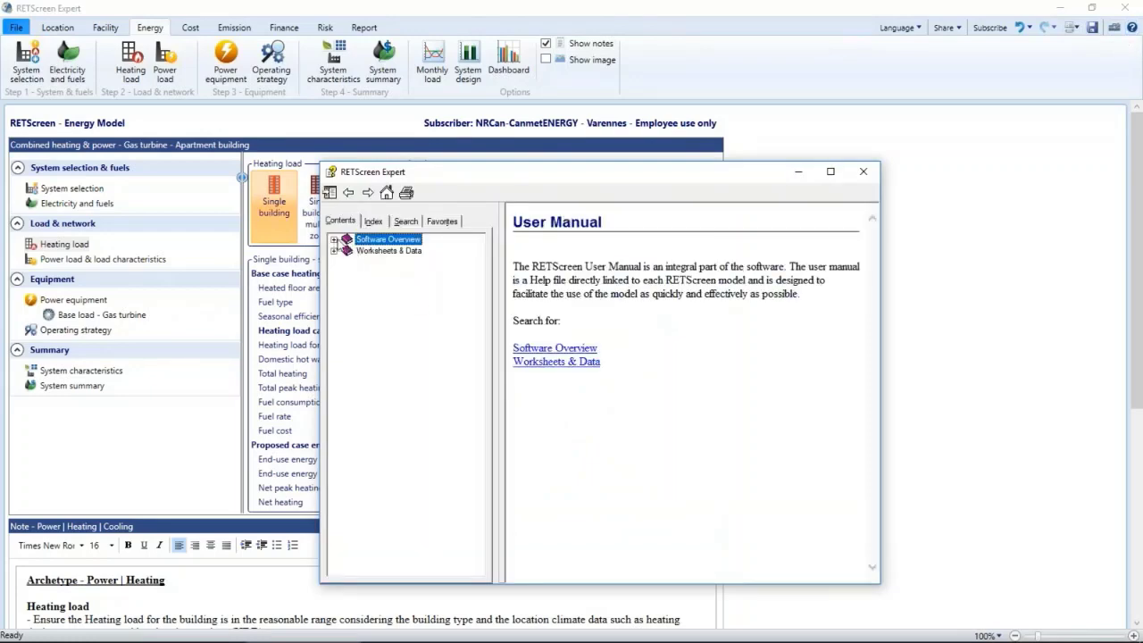
pyautogui.click(334, 239)
pyautogui.click(384, 285)
pyautogui.scroll(-10, 650, 391)
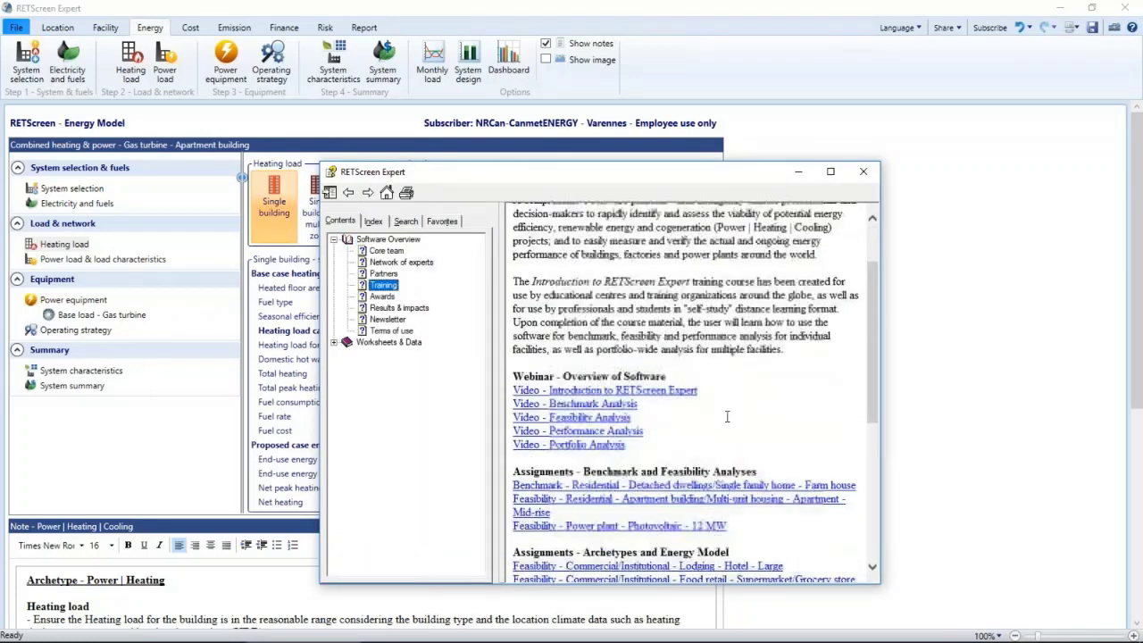
pyautogui.click(579, 525)
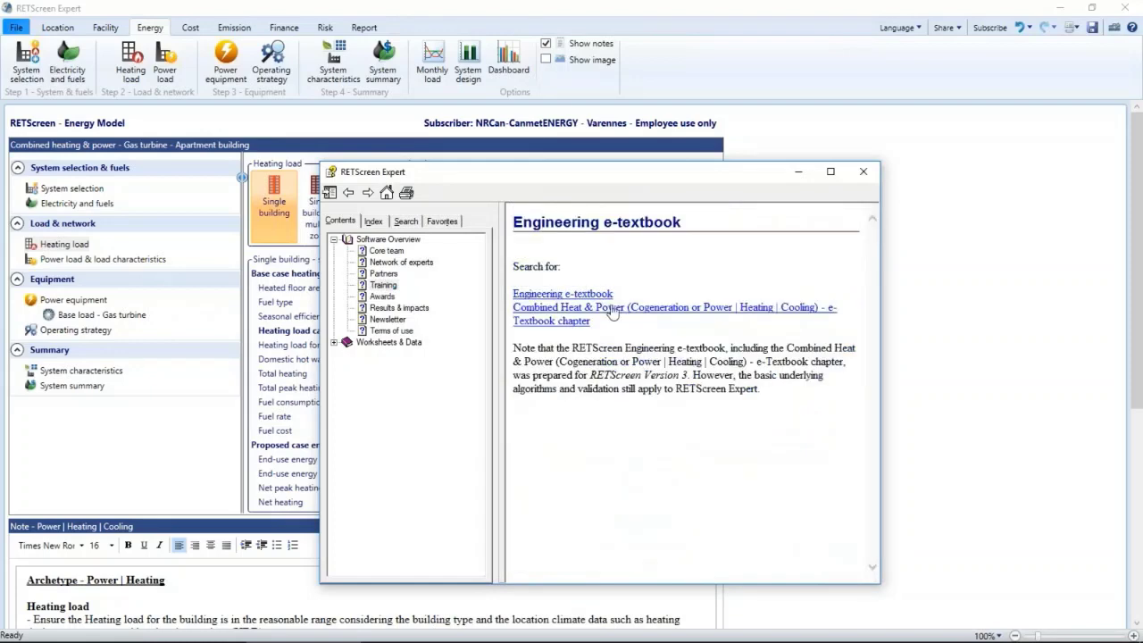
pyautogui.click(613, 308)
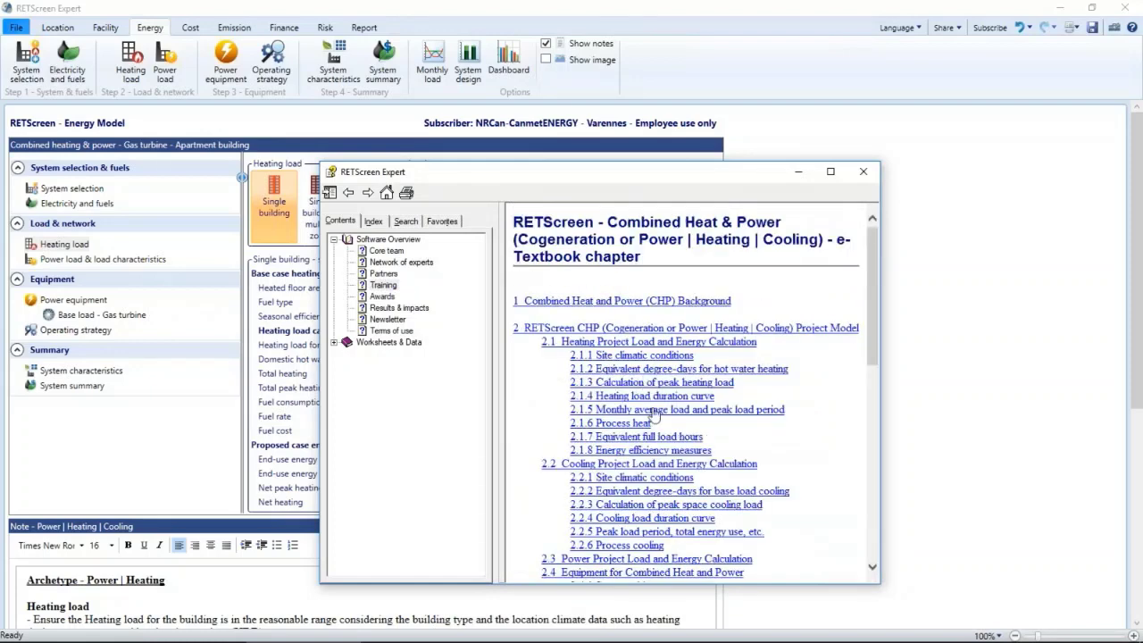
pyautogui.click(860, 171)
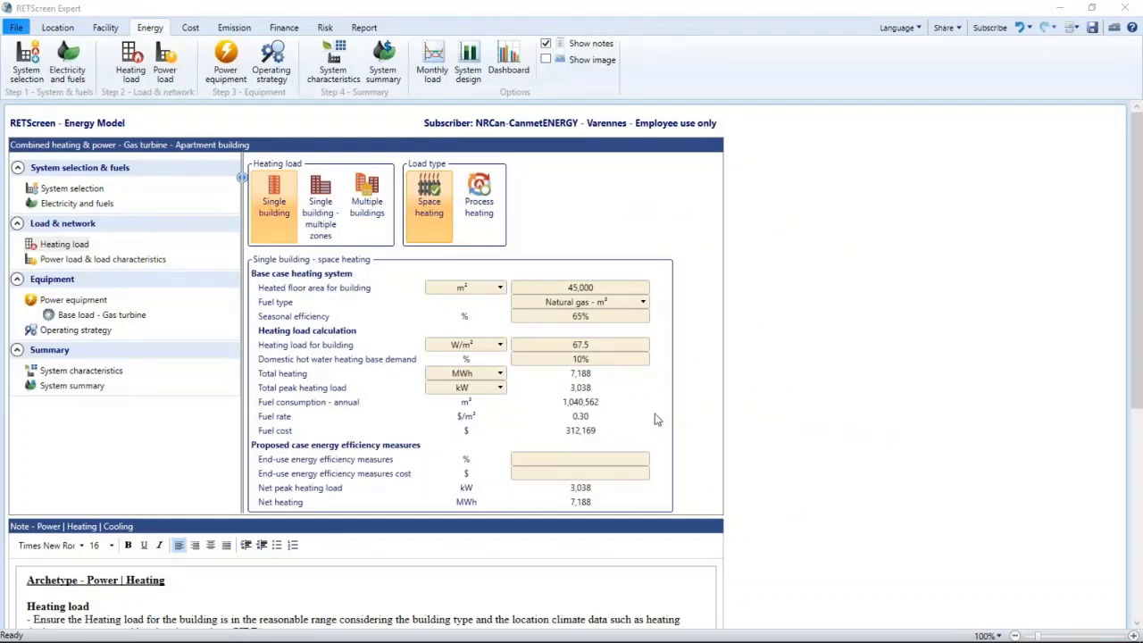
# Step: Check the annual fuel consumption, and set the proposed case heating efficiency measures to 10% with a cost of $100,000
pyautogui.click(598, 405)
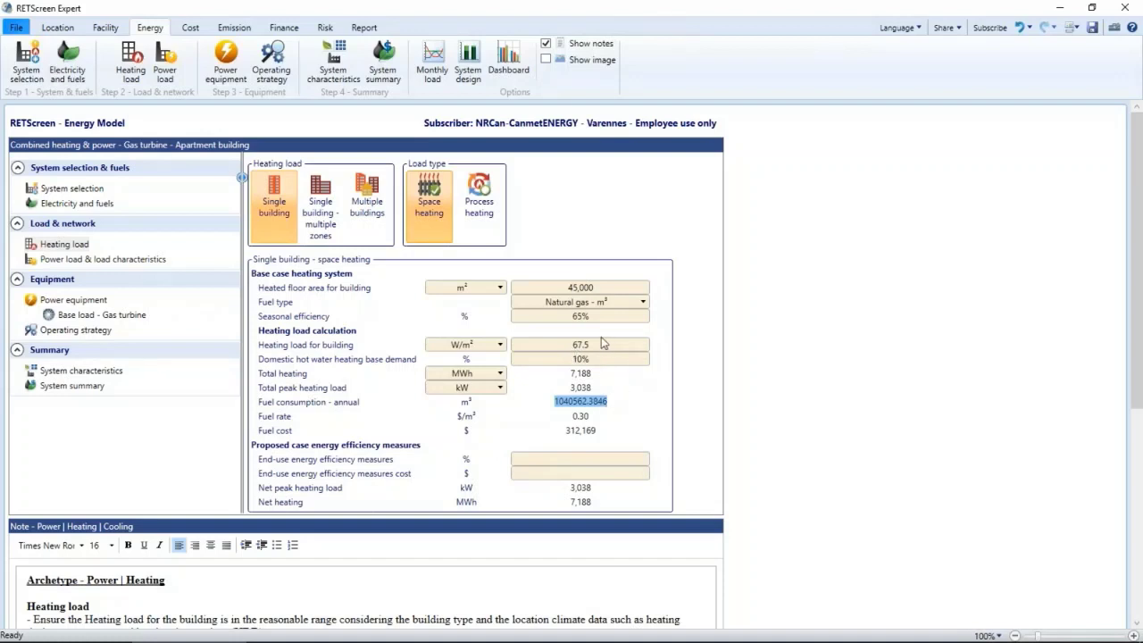
pyautogui.click(694, 416)
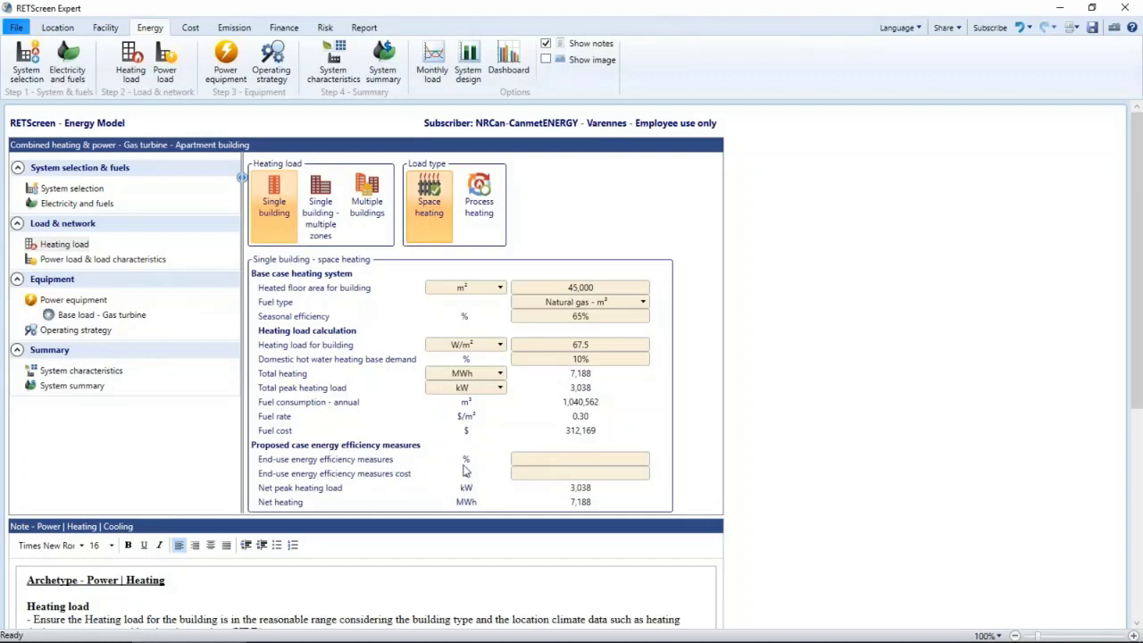
pyautogui.click(555, 462)
pyautogui.press('Tab')
pyautogui.write('100000')
pyautogui.press('Tab')
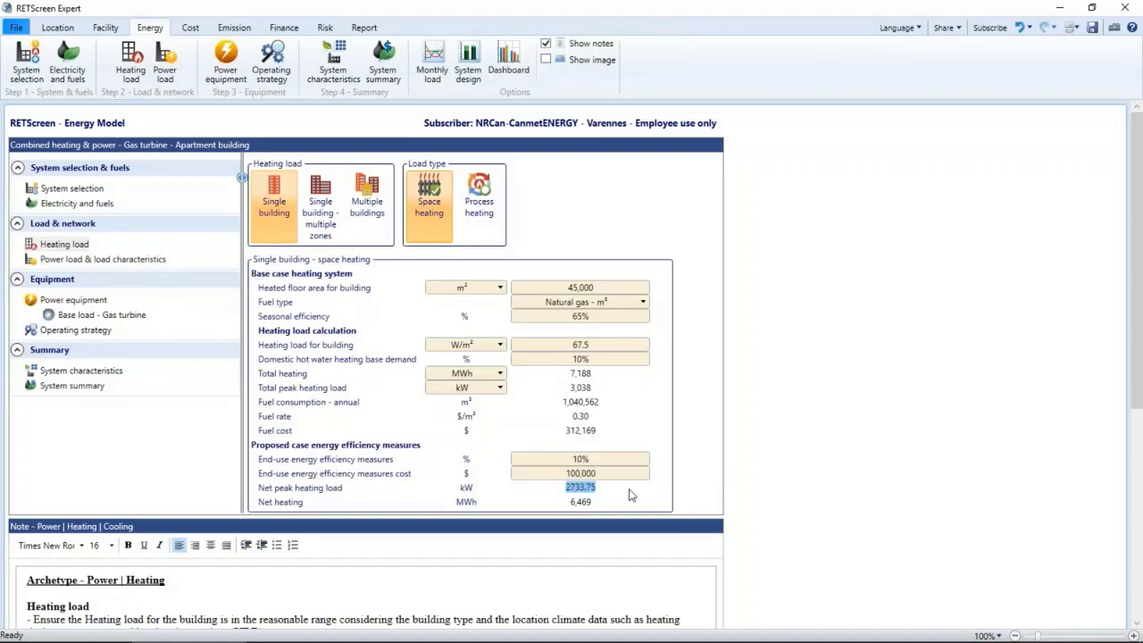
# Step: On the power load and load characteristics page, inspect the base case system peak electricity load over max monthly average and annual peak load
pyautogui.click(126, 261)
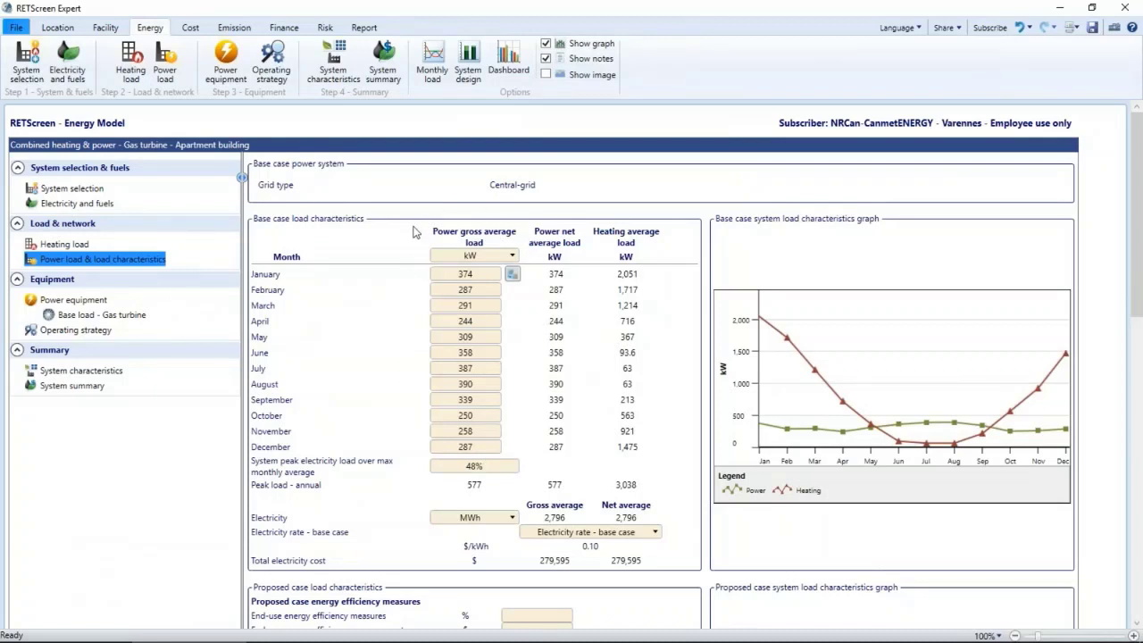
pyautogui.click(457, 468)
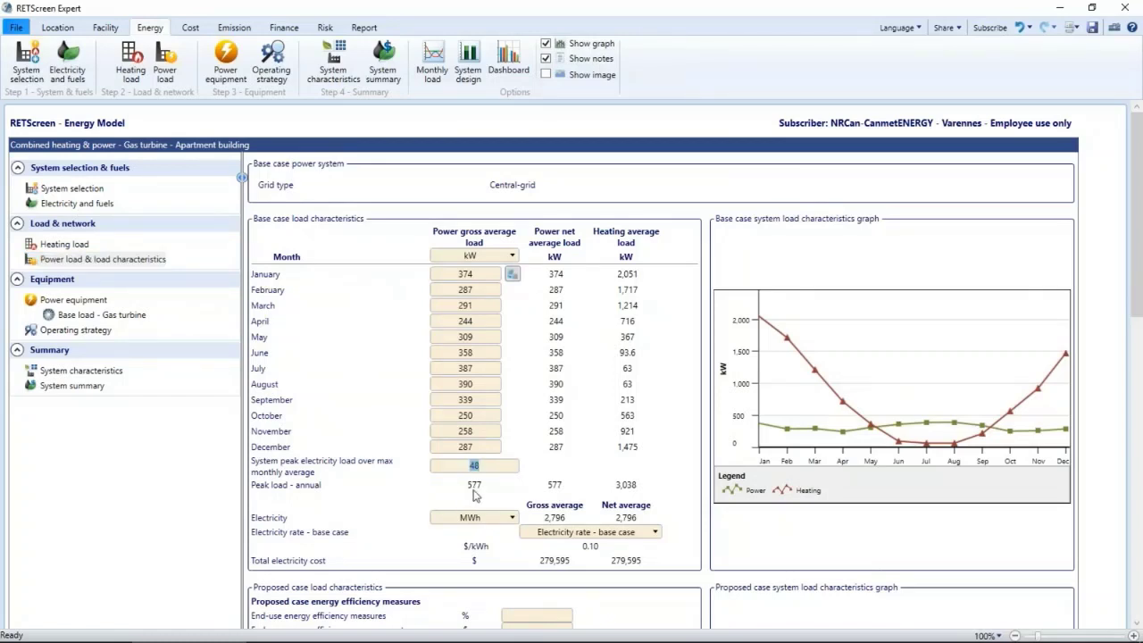
pyautogui.click(473, 489)
pyautogui.click(777, 549)
# Step: Set the proposed case end-use energy efficiency measures for electricity to 10% with a cost of $100,000
pyautogui.scroll(-5, 760, 550)
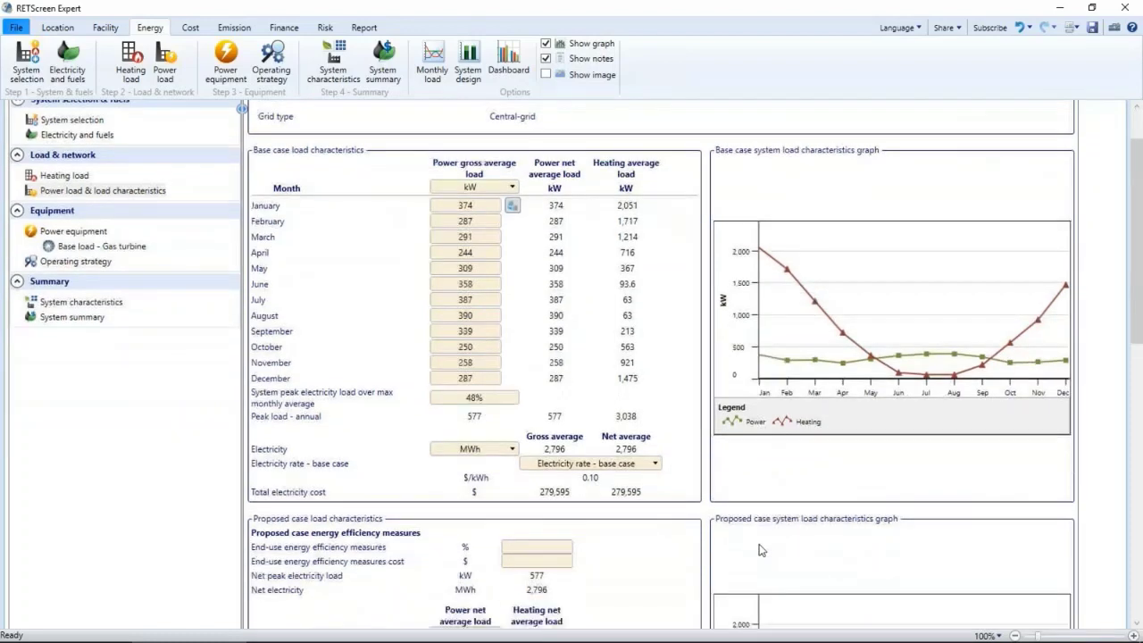
pyautogui.scroll(-1, 760, 550)
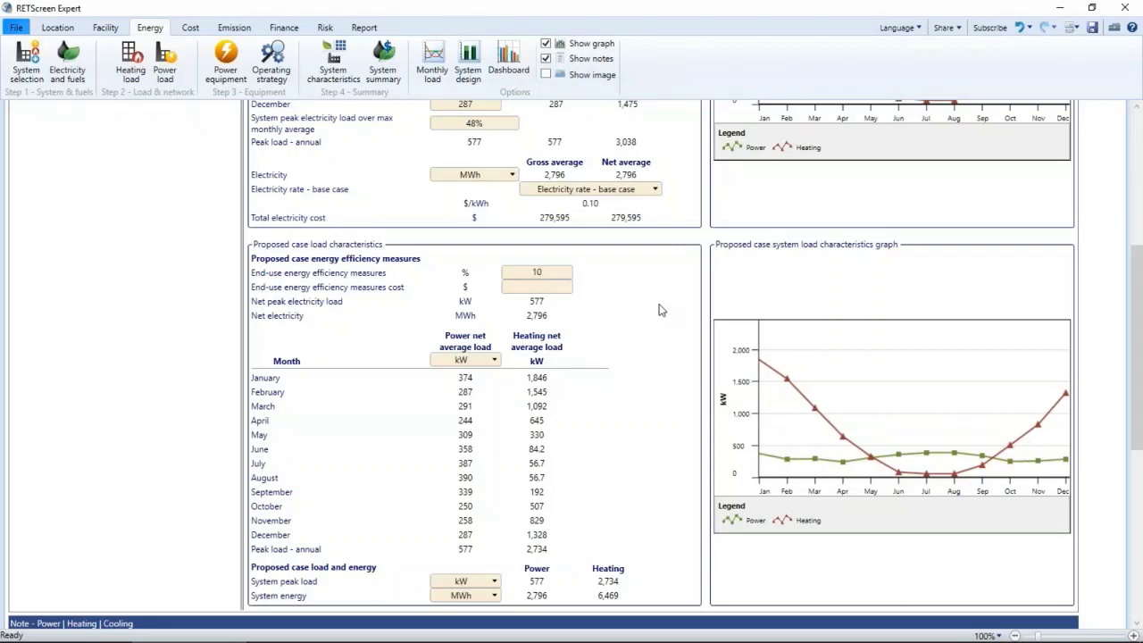
pyautogui.press('Tab')
pyautogui.write('100000')
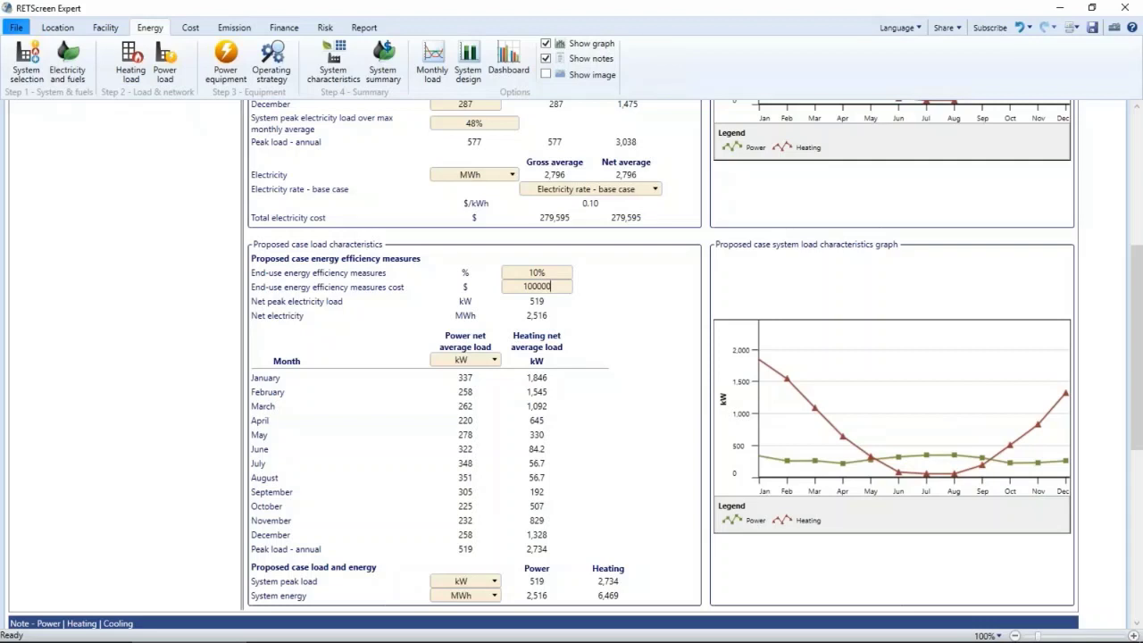
pyautogui.press('Tab')
pyautogui.click(827, 588)
# Step: Compare the base case and proposed case monthly load charts in landscape layout, and close the load chart
pyautogui.scroll(2, 826, 588)
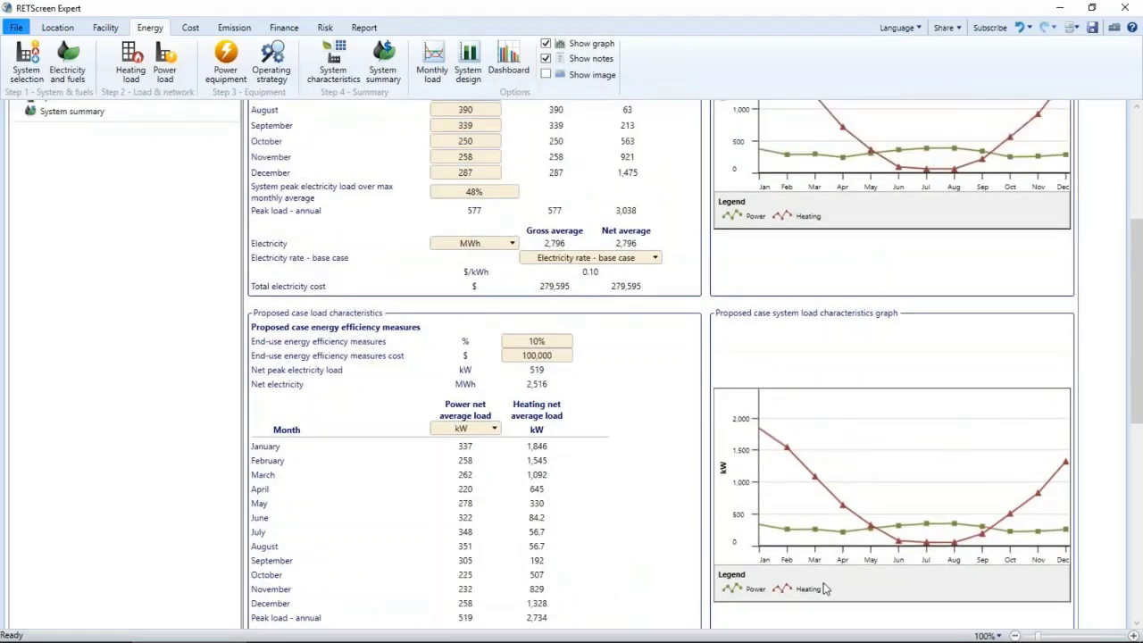
pyautogui.scroll(4, 823, 585)
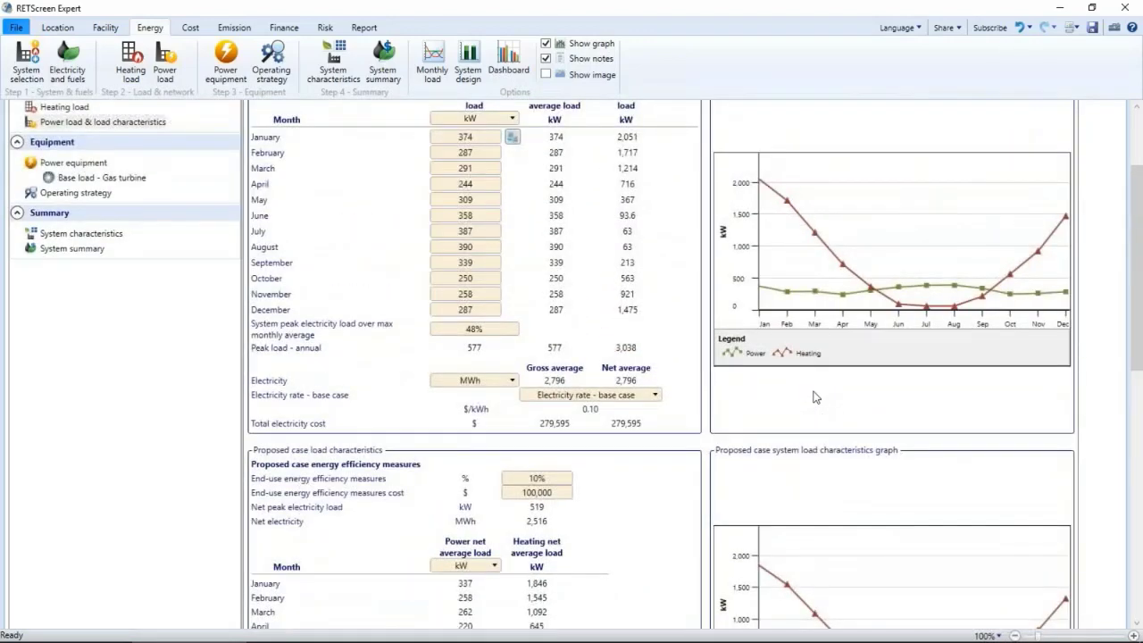
pyautogui.scroll(1, 815, 397)
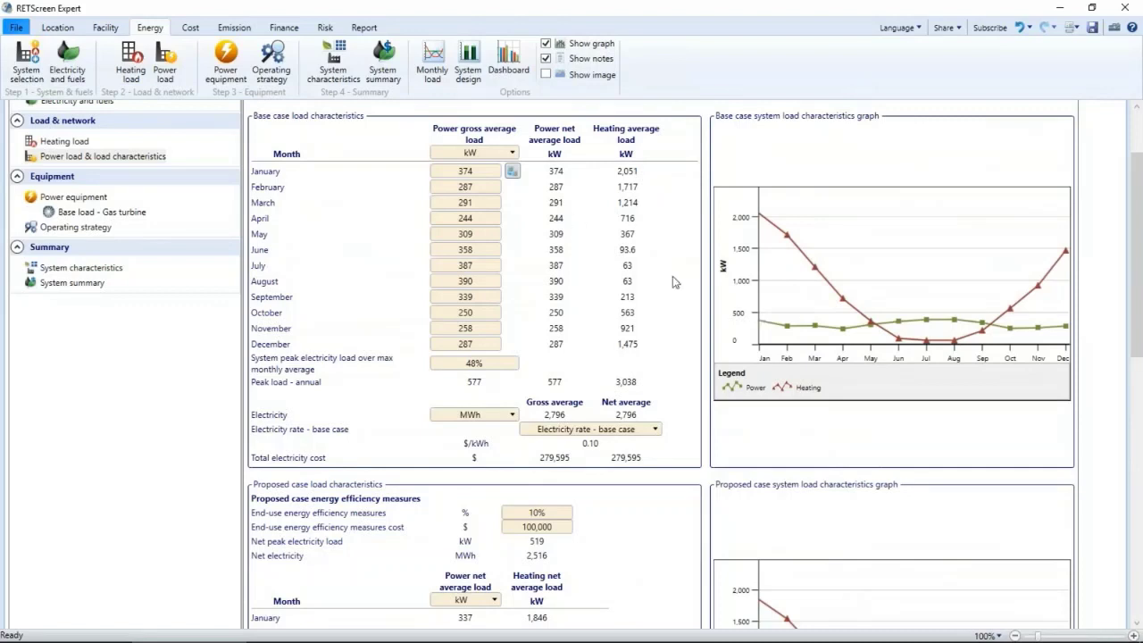
pyautogui.click(433, 72)
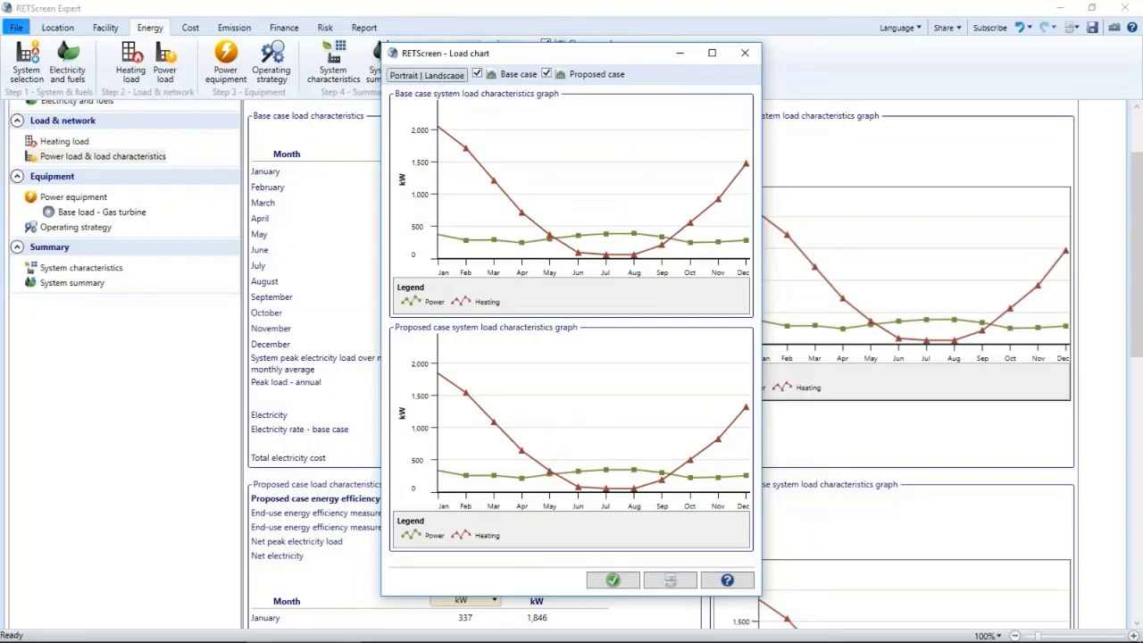
pyautogui.click(437, 75)
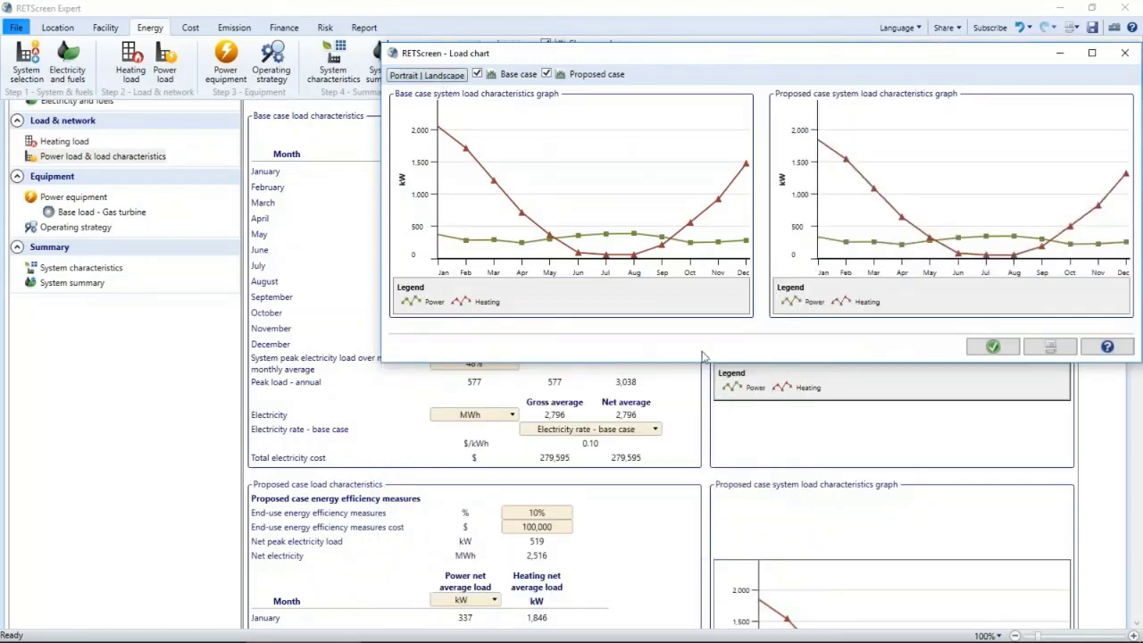
pyautogui.click(983, 348)
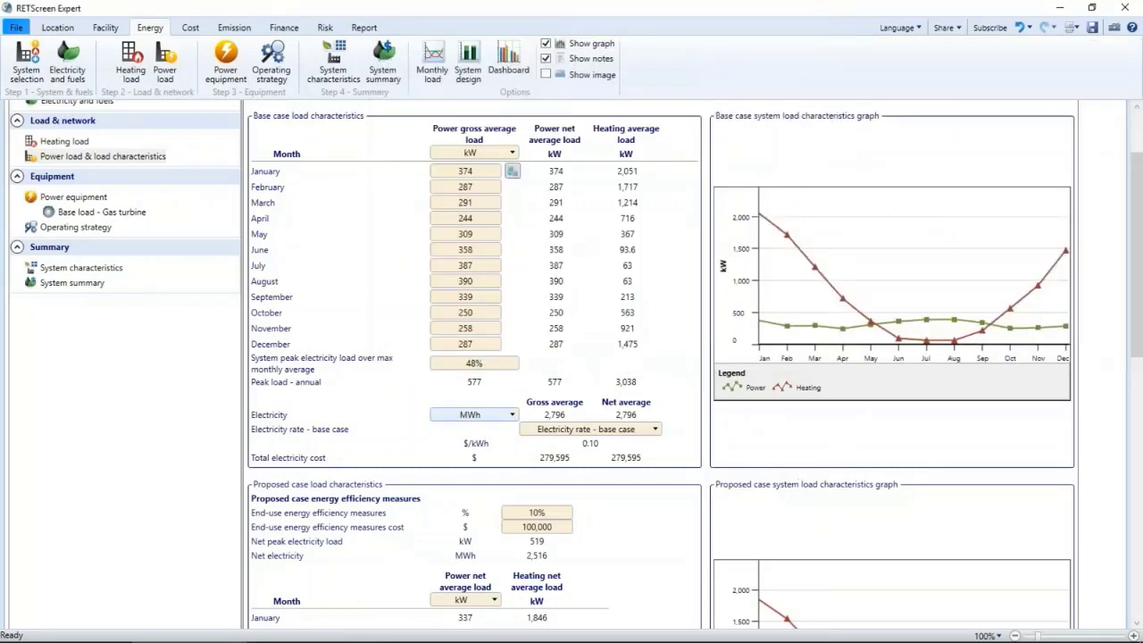
# Step: Review the technologies available for Power system #1 under power equipment, keeping Gas turbine
pyautogui.scroll(3, 1051, 454)
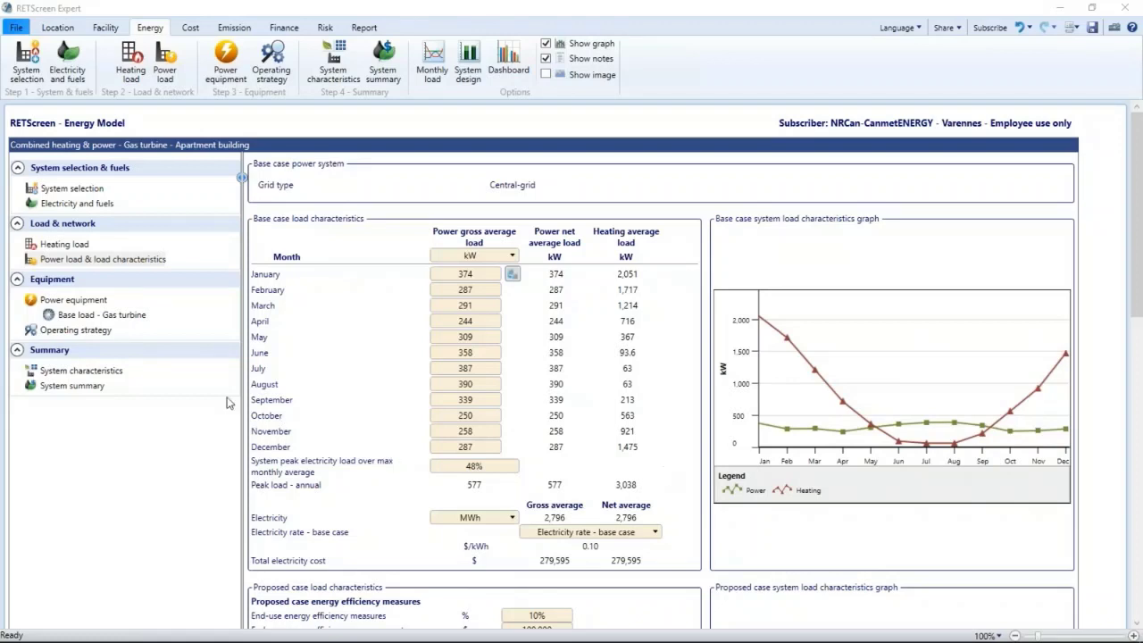
pyautogui.click(80, 302)
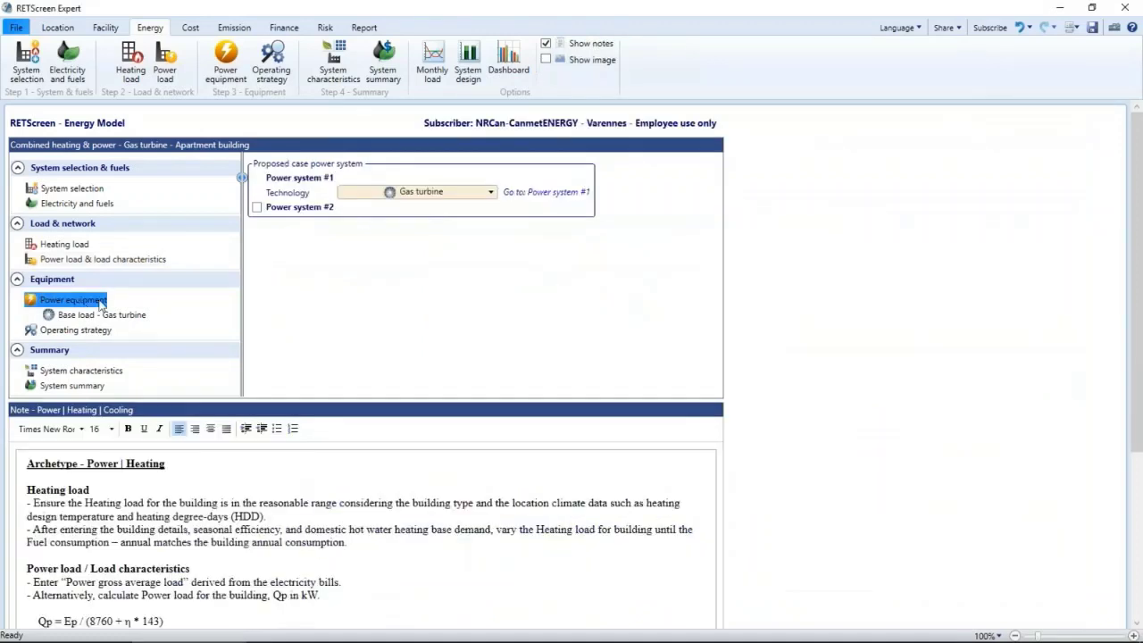
pyautogui.click(487, 194)
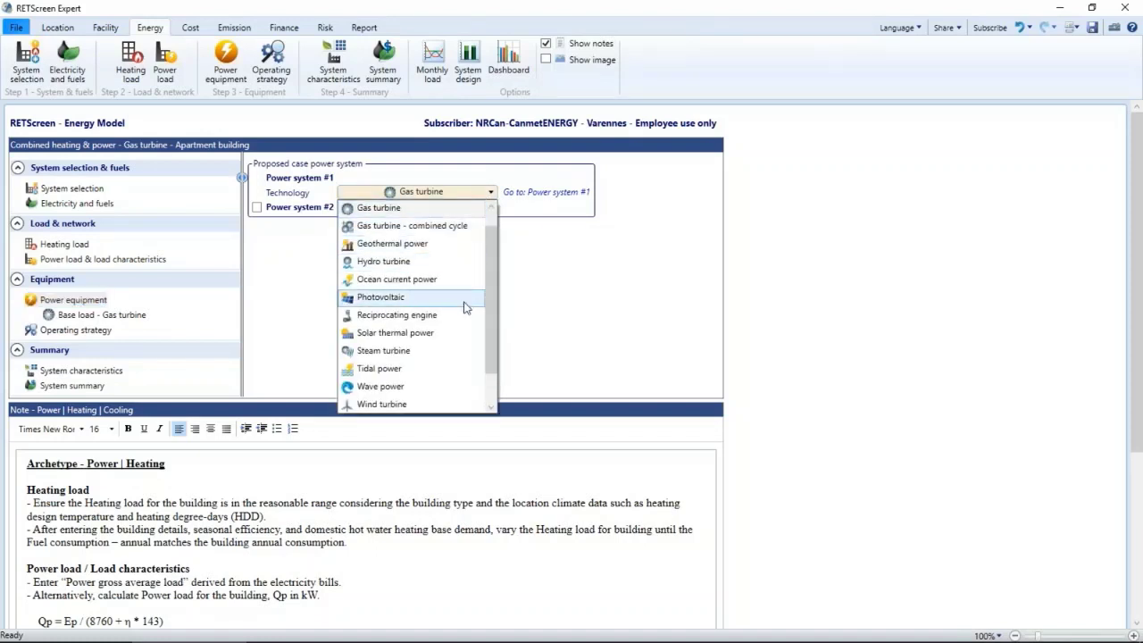
pyautogui.scroll(-1, 454, 406)
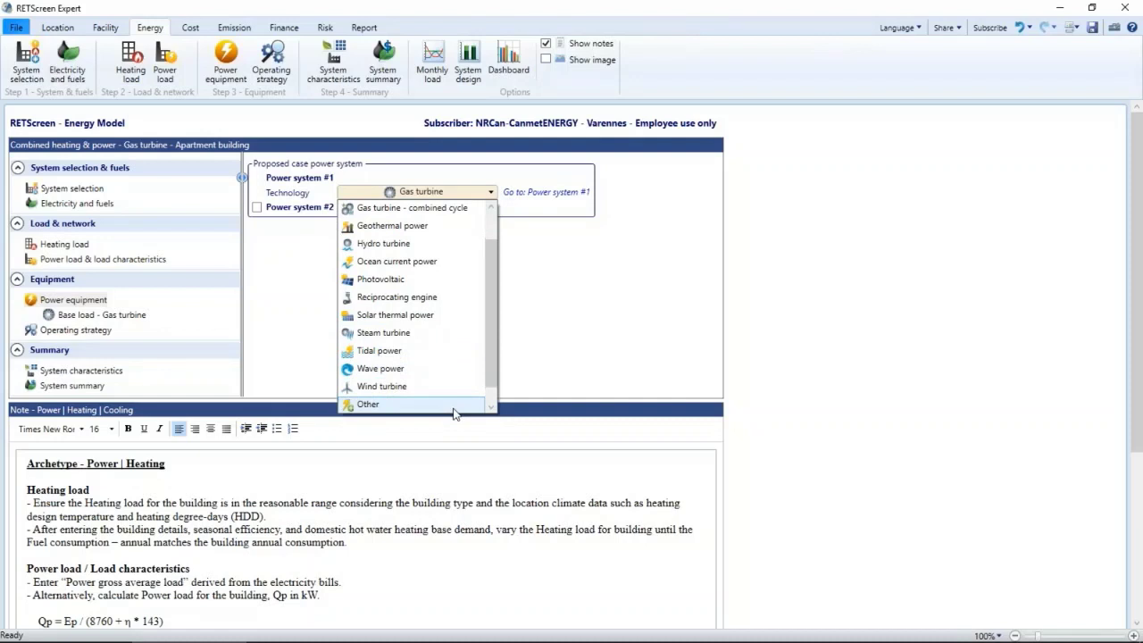
pyautogui.click(456, 185)
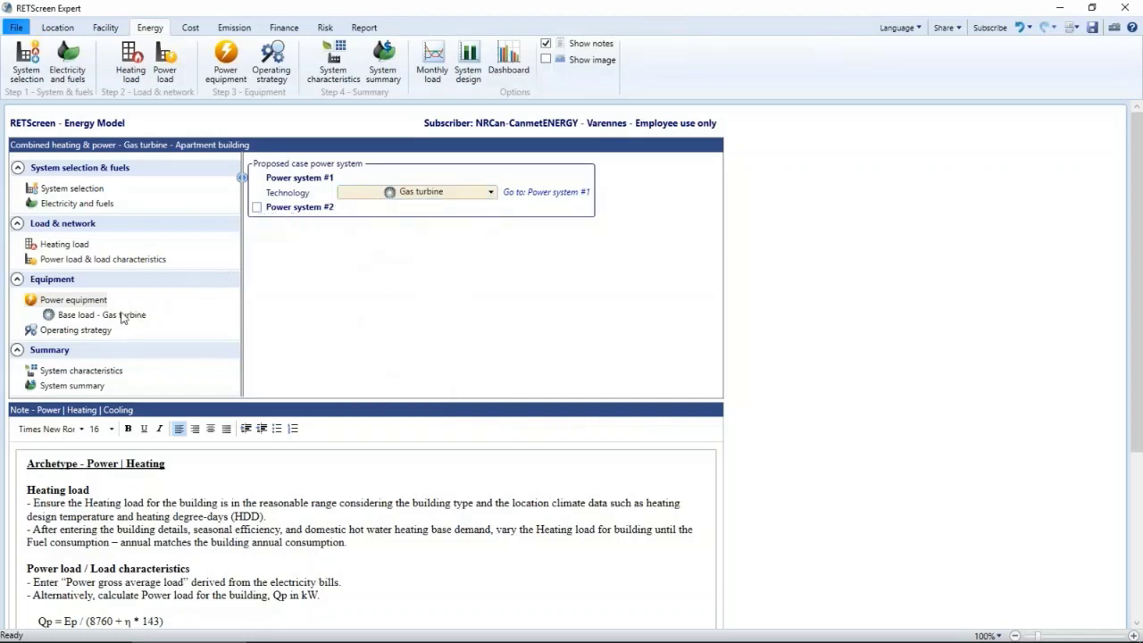
# Step: Open the base load gas turbine, keep Natural gas - m³ as its fuel type, and inspect its power capacity
pyautogui.scroll(-1, 979, 453)
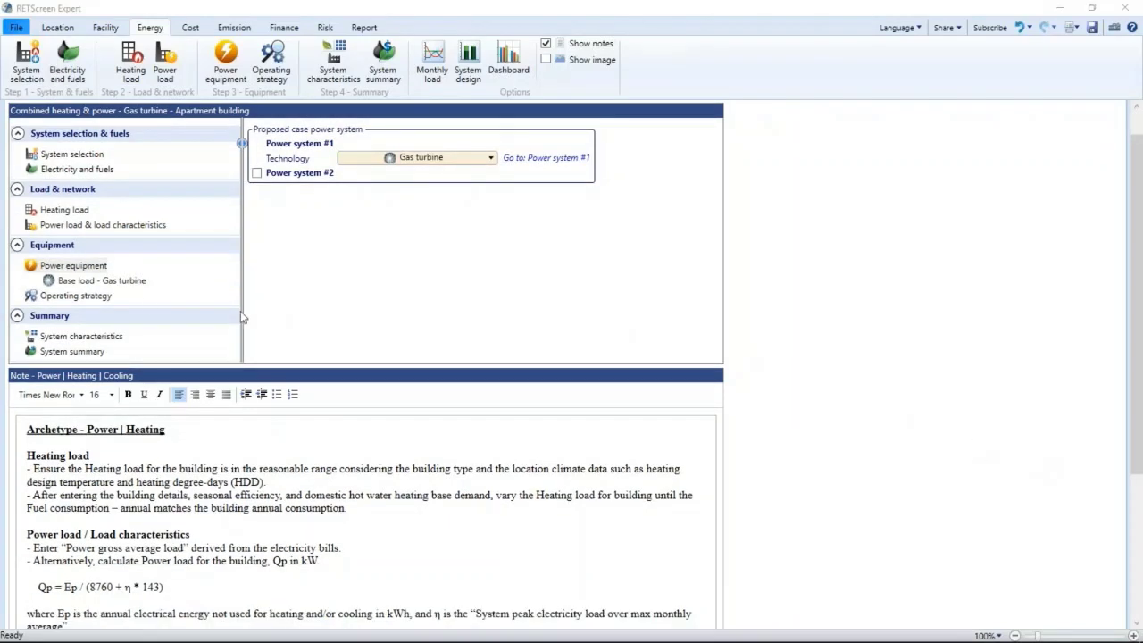
pyautogui.click(129, 282)
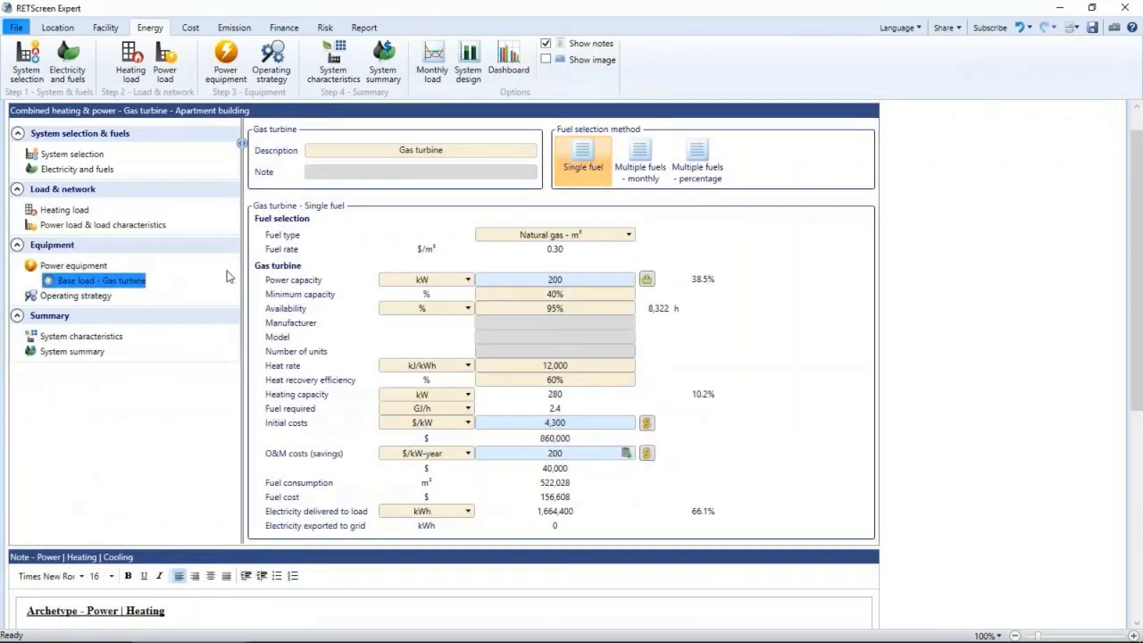
pyautogui.click(629, 236)
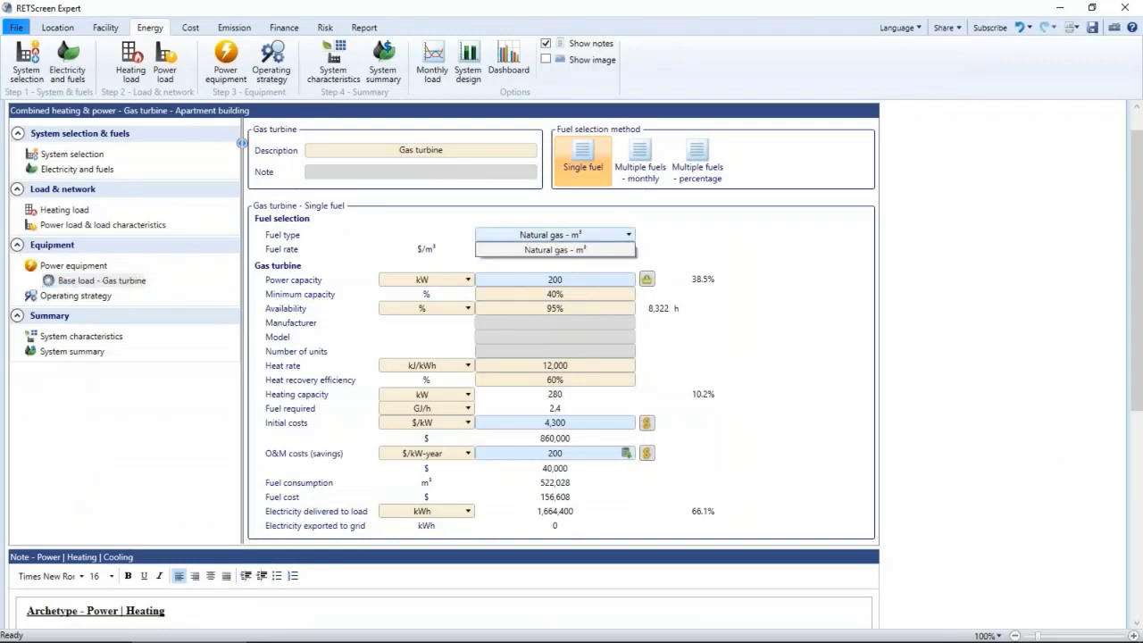
pyautogui.click(555, 250)
pyautogui.click(554, 236)
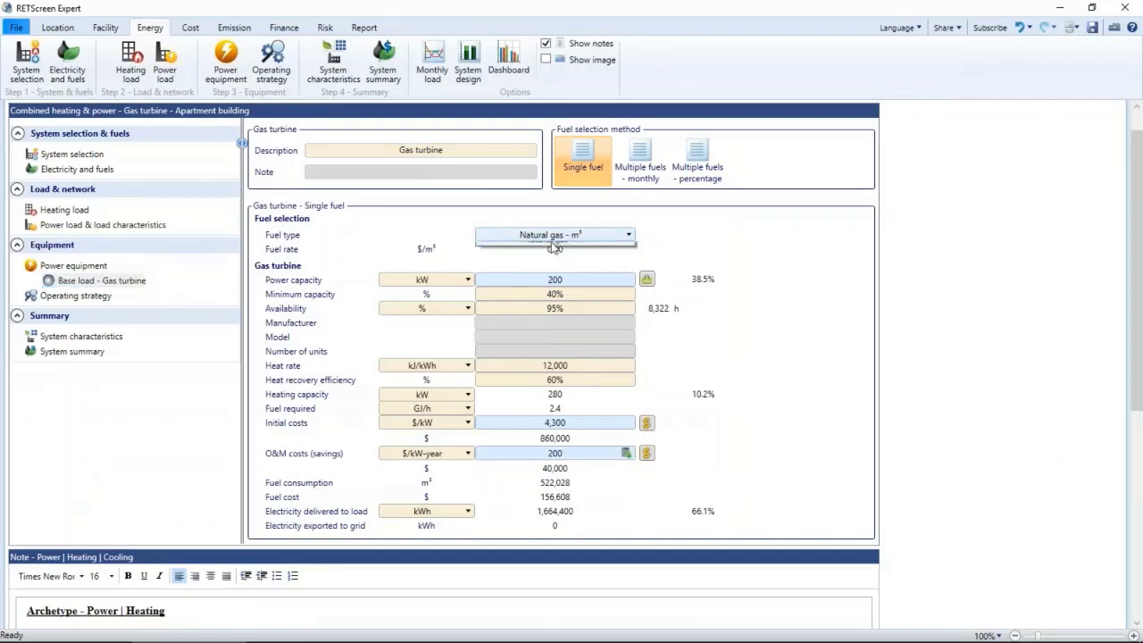
pyautogui.click(557, 250)
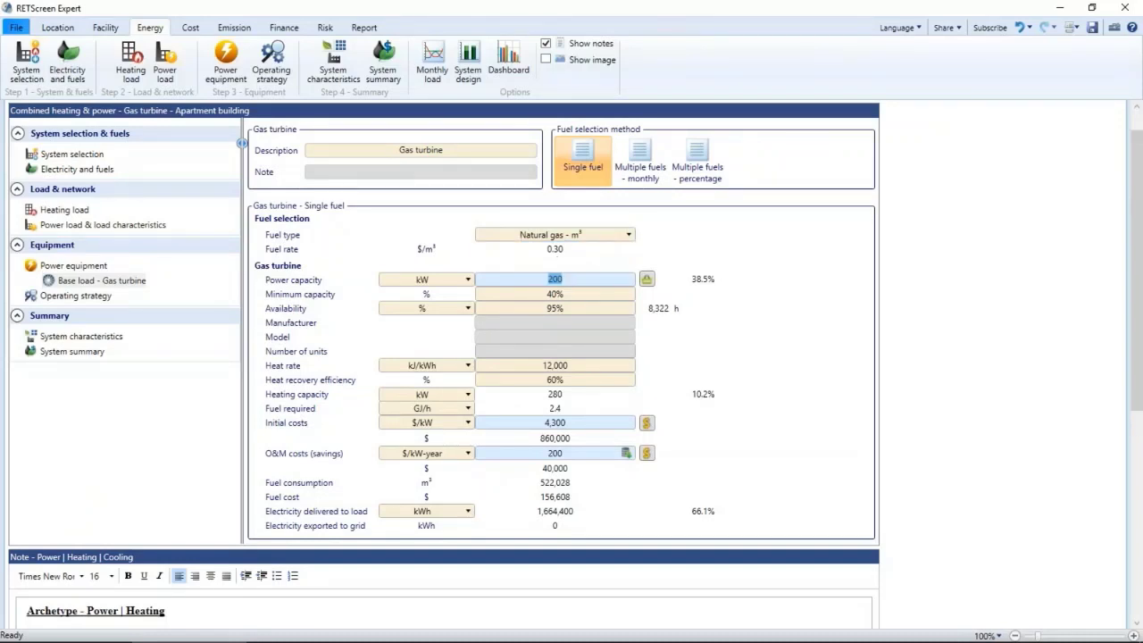
pyautogui.click(720, 300)
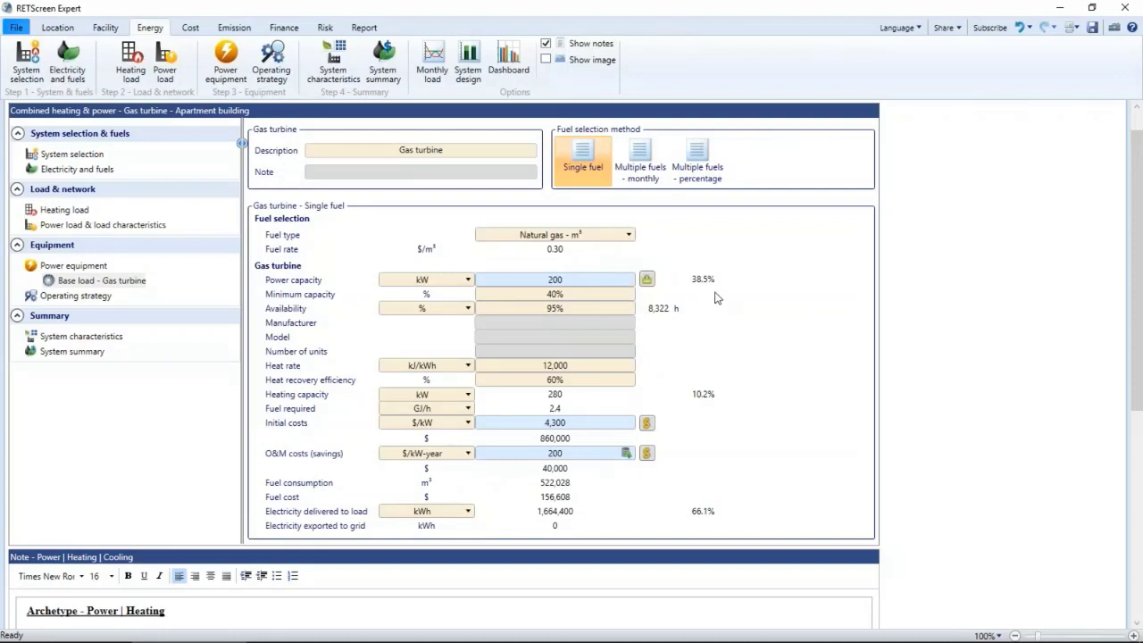
# Step: Check the proposed case system peak load for power in the load characteristics, and return to the base load gas turbine's power capacity
pyautogui.click(138, 226)
pyautogui.scroll(-5, 532, 536)
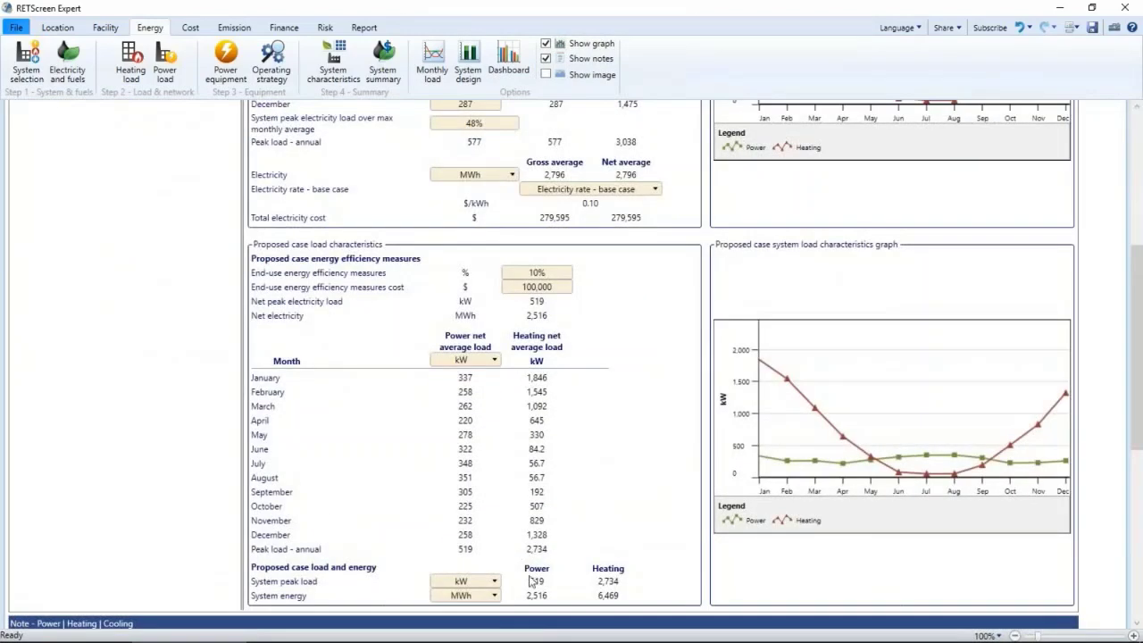
pyautogui.click(532, 582)
pyautogui.click(186, 351)
pyautogui.scroll(5, 186, 351)
pyautogui.click(140, 284)
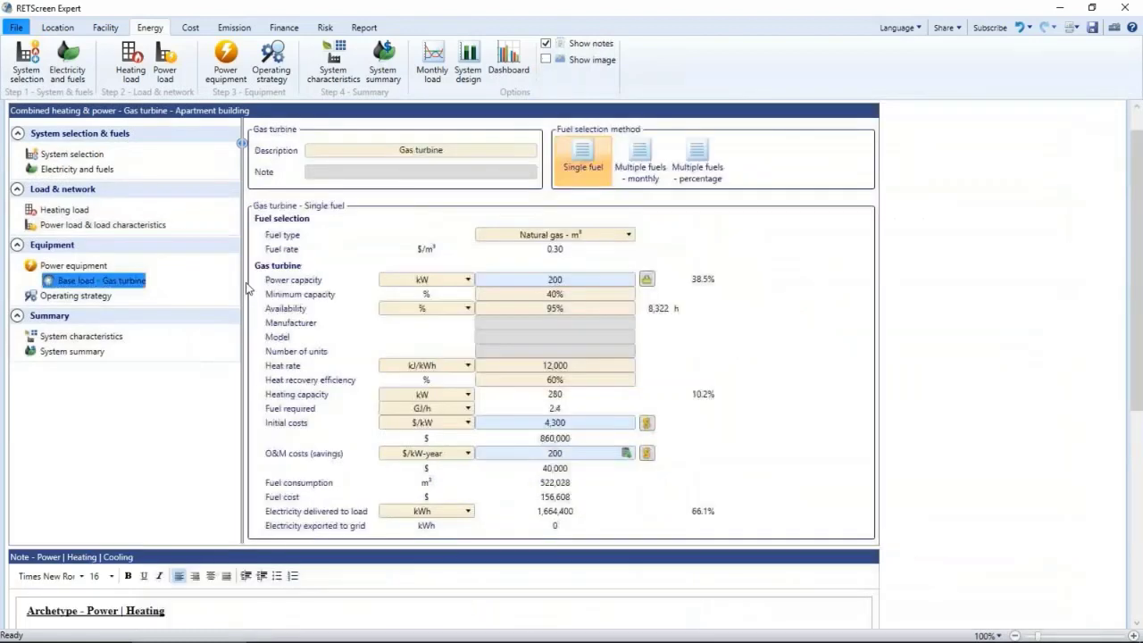
pyautogui.click(580, 280)
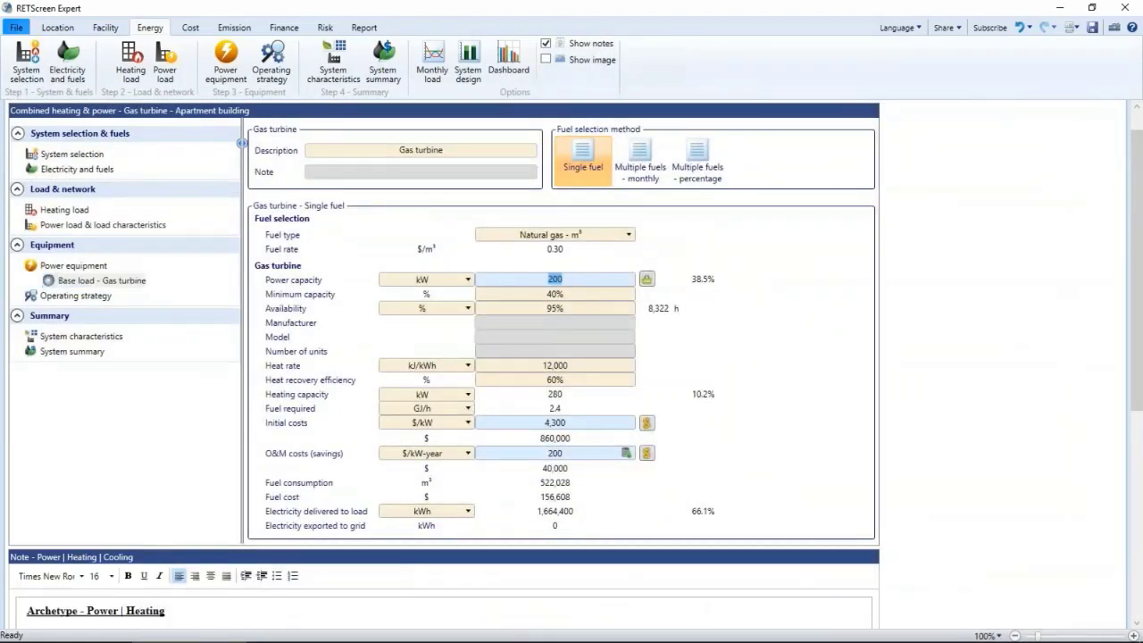
# Step: Filter the product database for the Gas turbine type with a capacity range of 100 to 300 kW
pyautogui.click(647, 281)
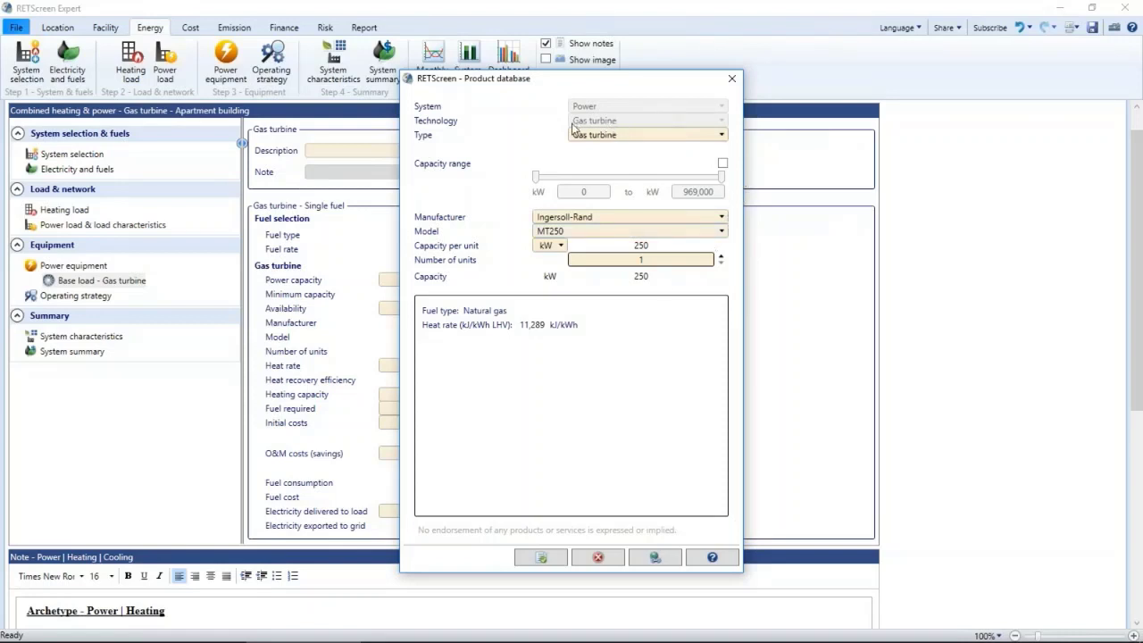
pyautogui.click(640, 138)
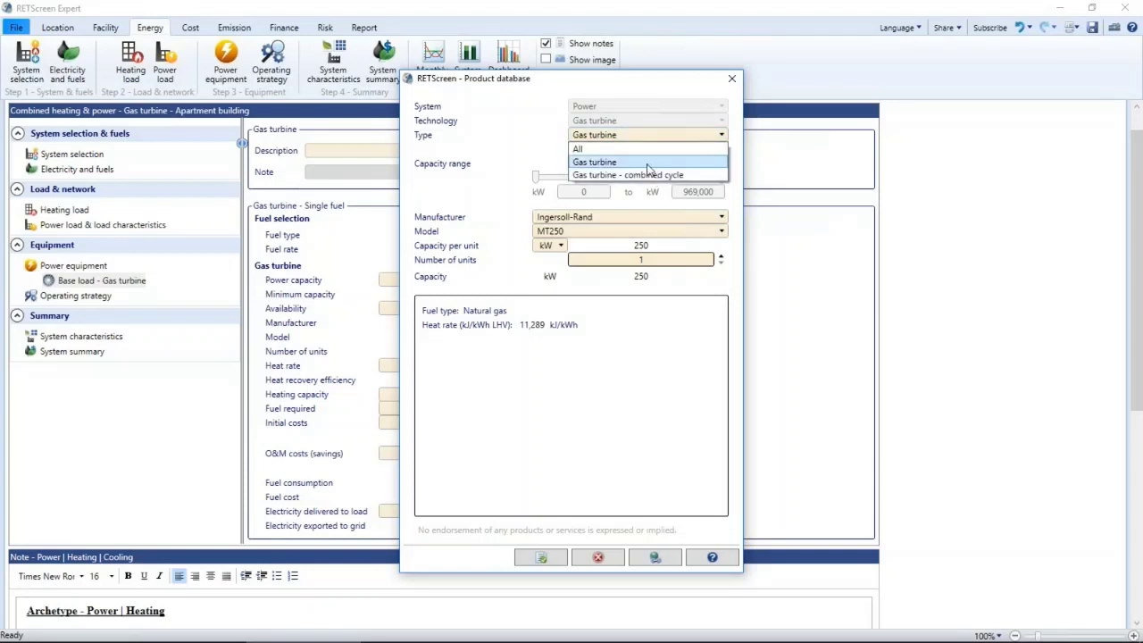
pyautogui.click(649, 162)
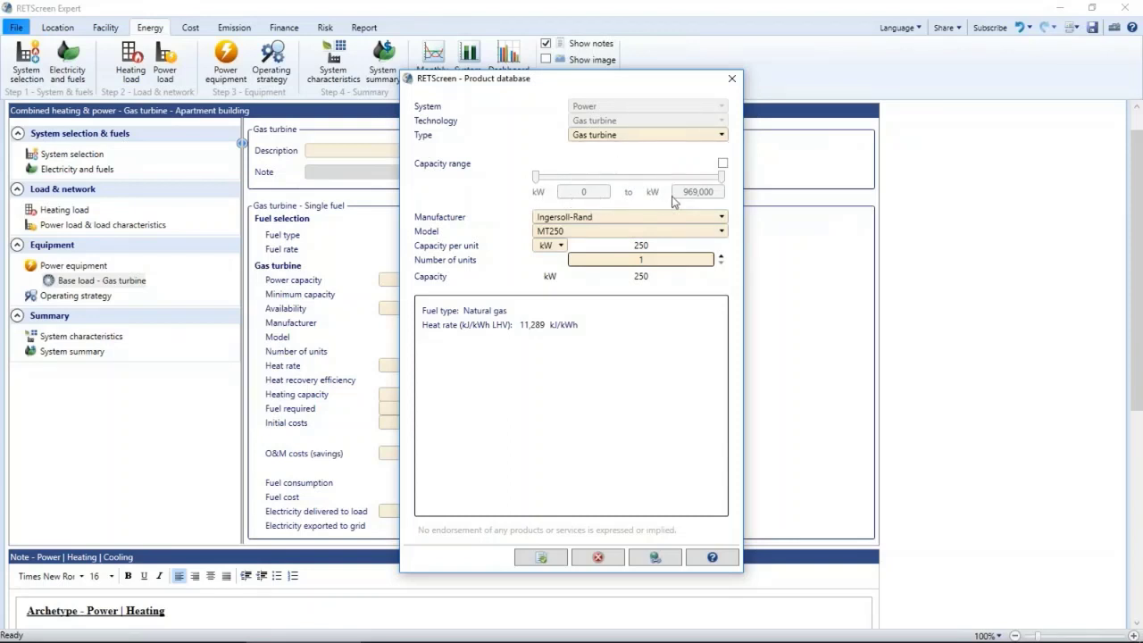
pyautogui.click(722, 164)
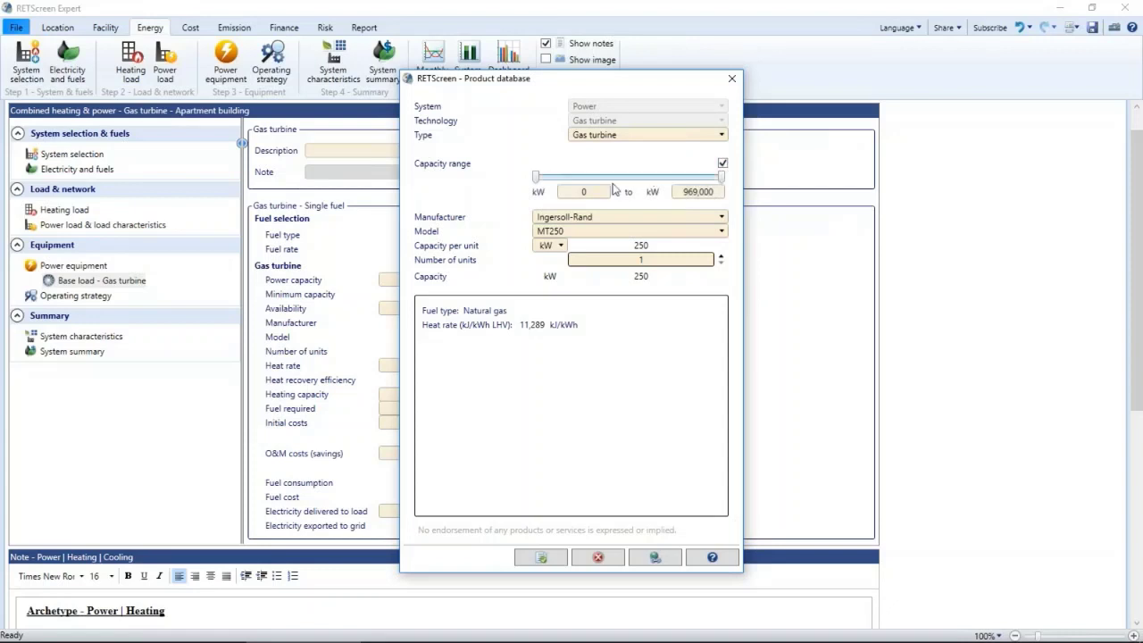
pyautogui.doubleClick(592, 191)
pyautogui.write('100')
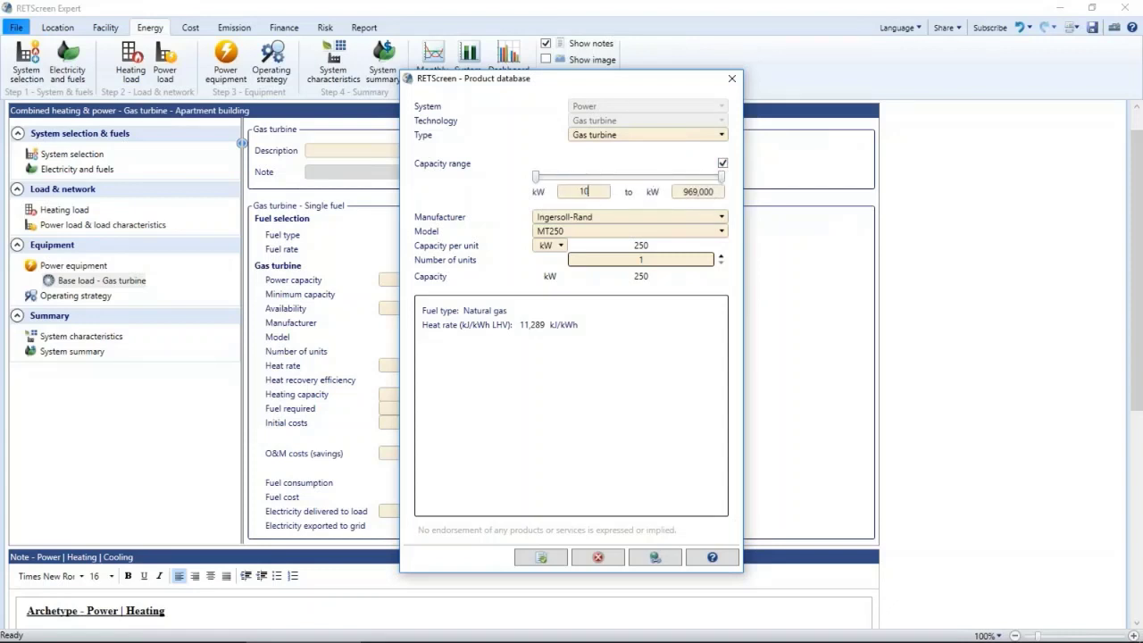
pyautogui.click(700, 193)
pyautogui.doubleClick(700, 193)
pyautogui.write('300')
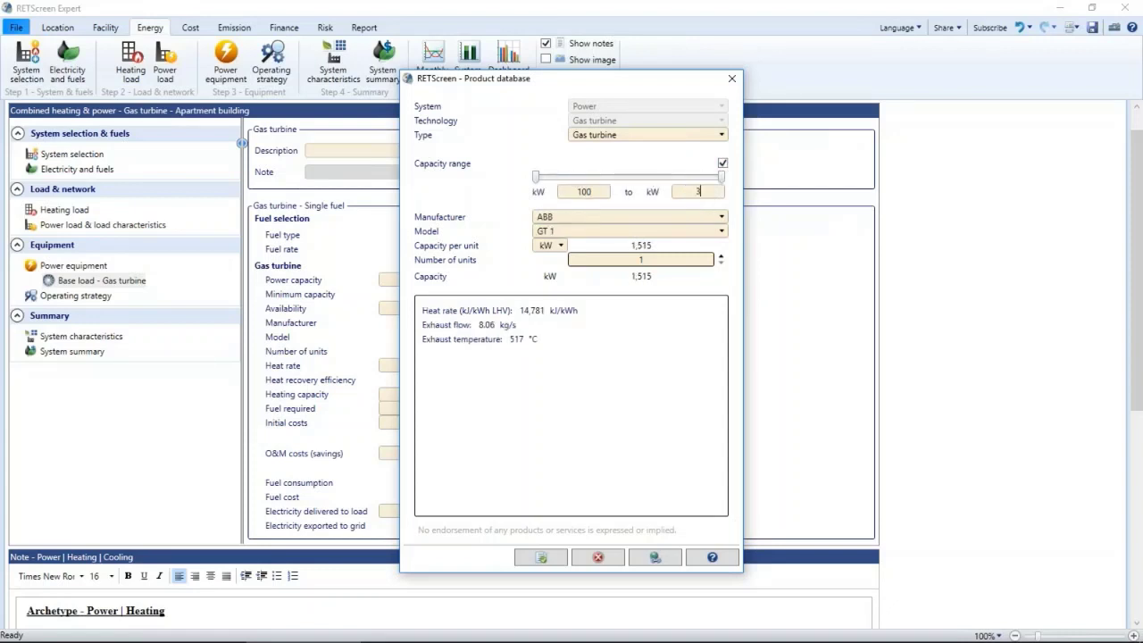
# Step: Choose the Ingersoll-Rand MT250 turbine, check its capacity and heat rate, and apply it to the base load system
pyautogui.click(684, 217)
pyautogui.click(651, 257)
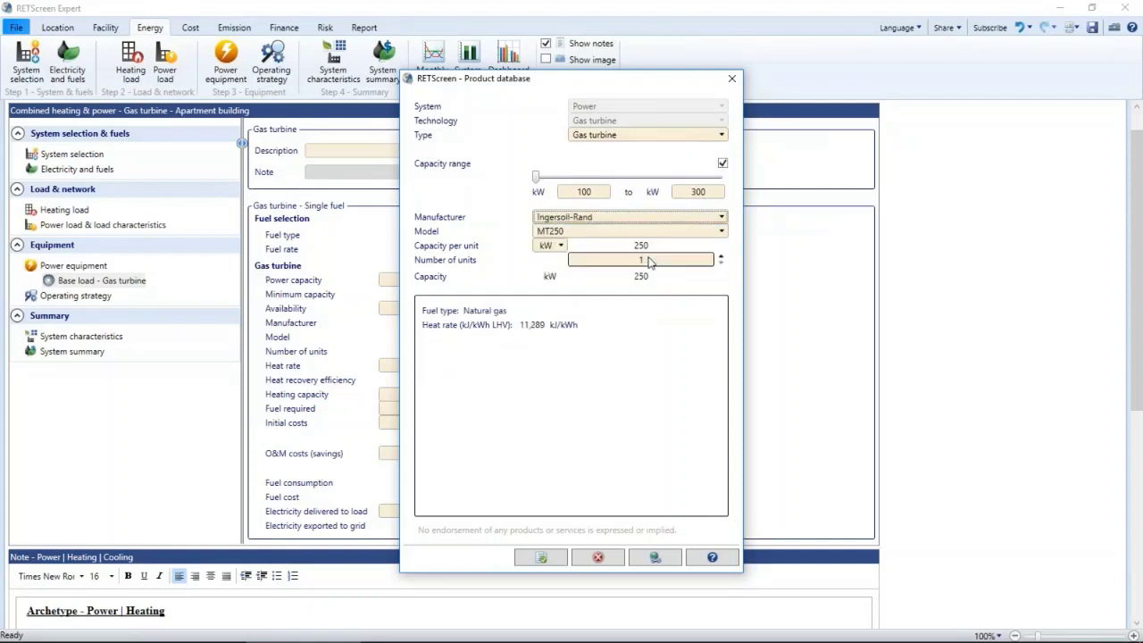
pyautogui.click(642, 246)
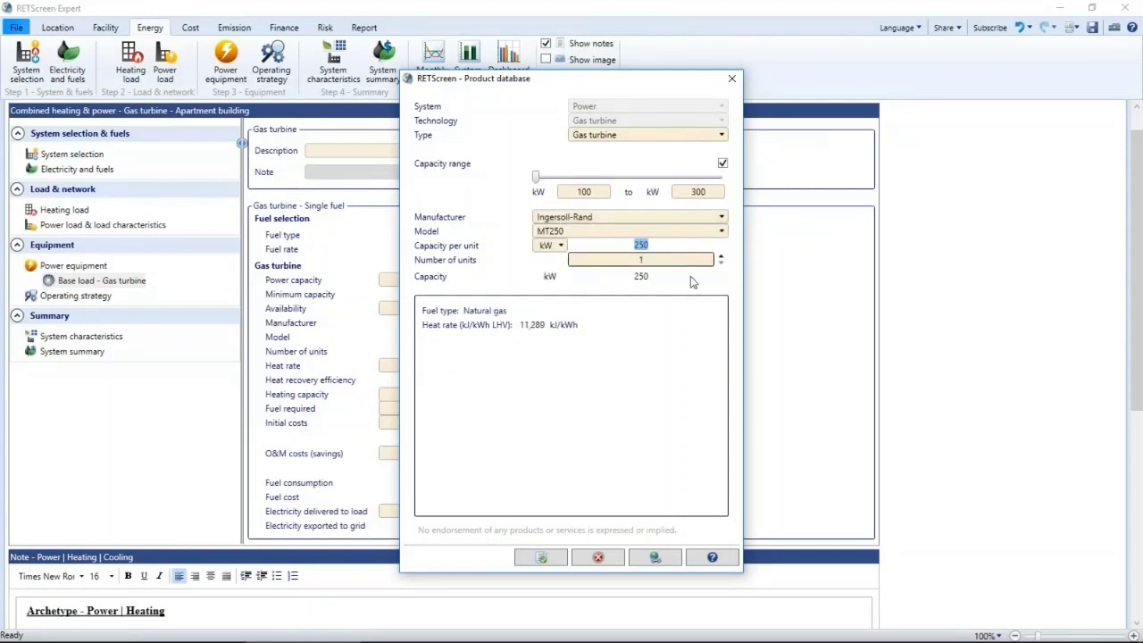
pyautogui.click(643, 277)
pyautogui.click(449, 365)
pyautogui.click(528, 327)
pyautogui.click(534, 344)
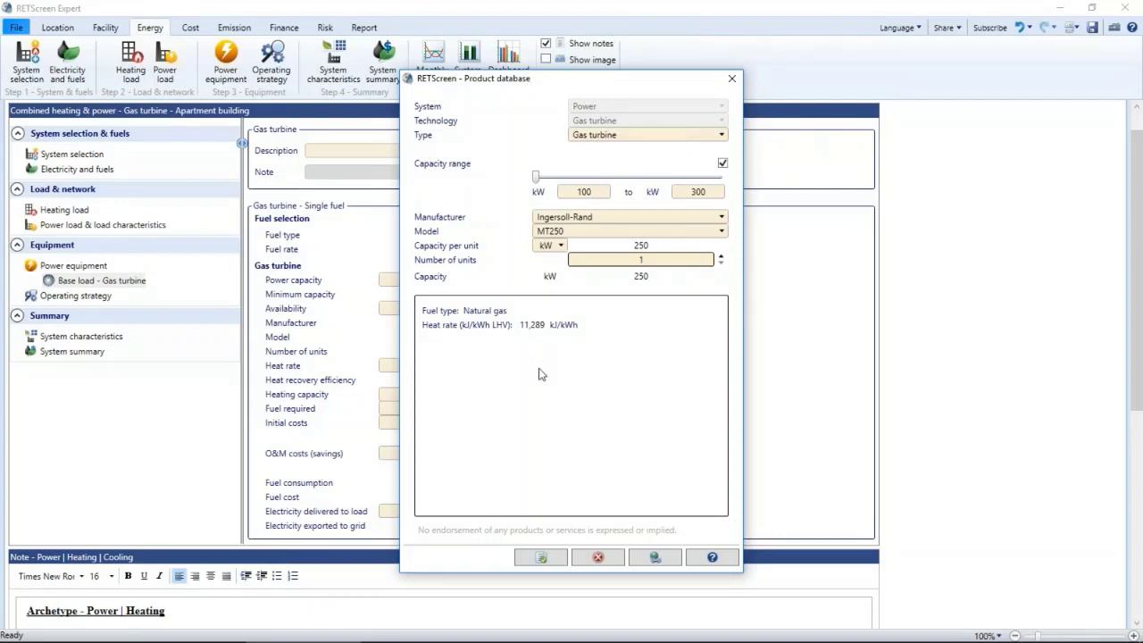
pyautogui.click(549, 560)
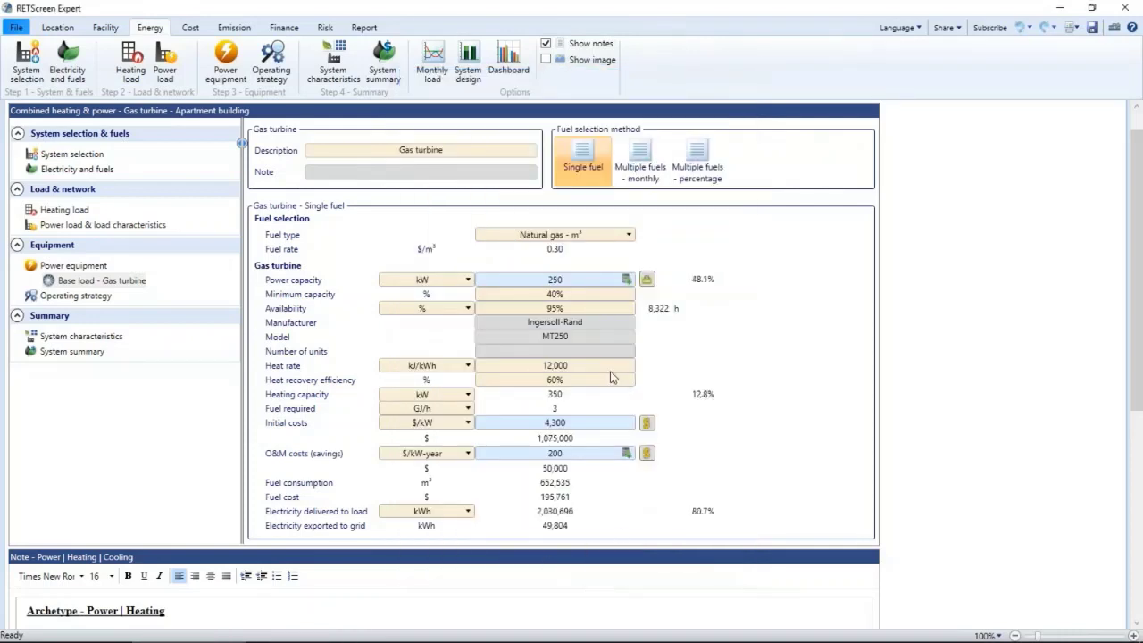
# Step: Set the gas turbine's heat rate to 12,600 kJ/kWh
pyautogui.click(572, 366)
pyautogui.write('12600')
pyautogui.press('Tab')
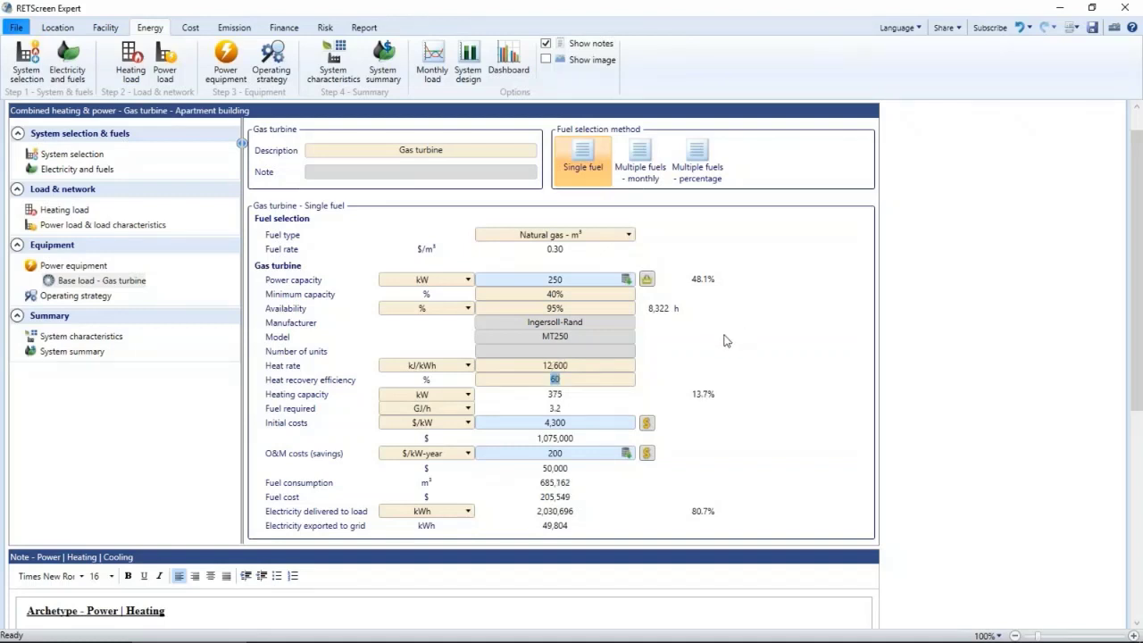
# Step: Review the gas turbine's minimum capacity, availability, heat recovery efficiency, initial costs, heating capacity, fuel consumption, and electricity delivered and exported
pyautogui.click(587, 295)
pyautogui.click(588, 310)
pyautogui.click(573, 384)
pyautogui.scroll(1, 988, 452)
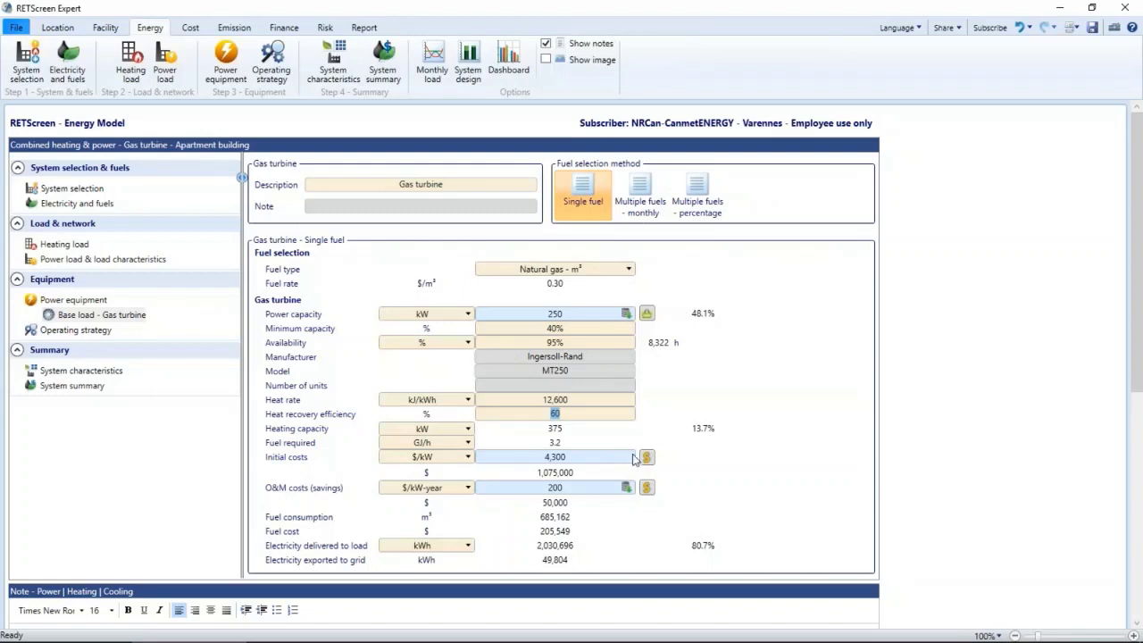
pyautogui.click(570, 462)
pyautogui.press('Return')
pyautogui.doubleClick(556, 429)
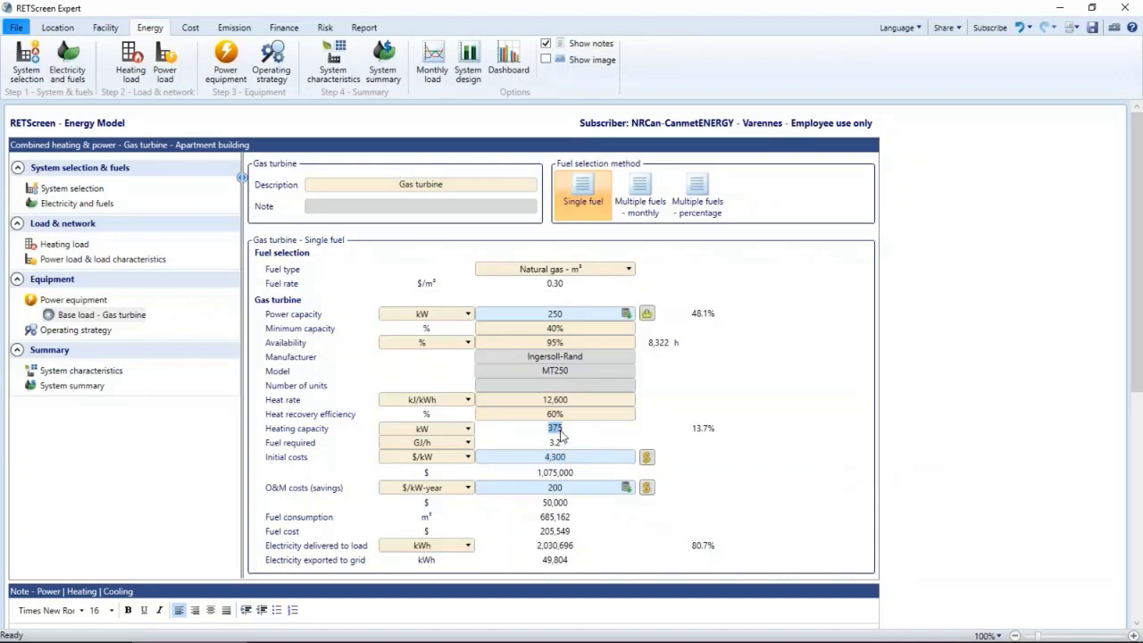
pyautogui.doubleClick(573, 517)
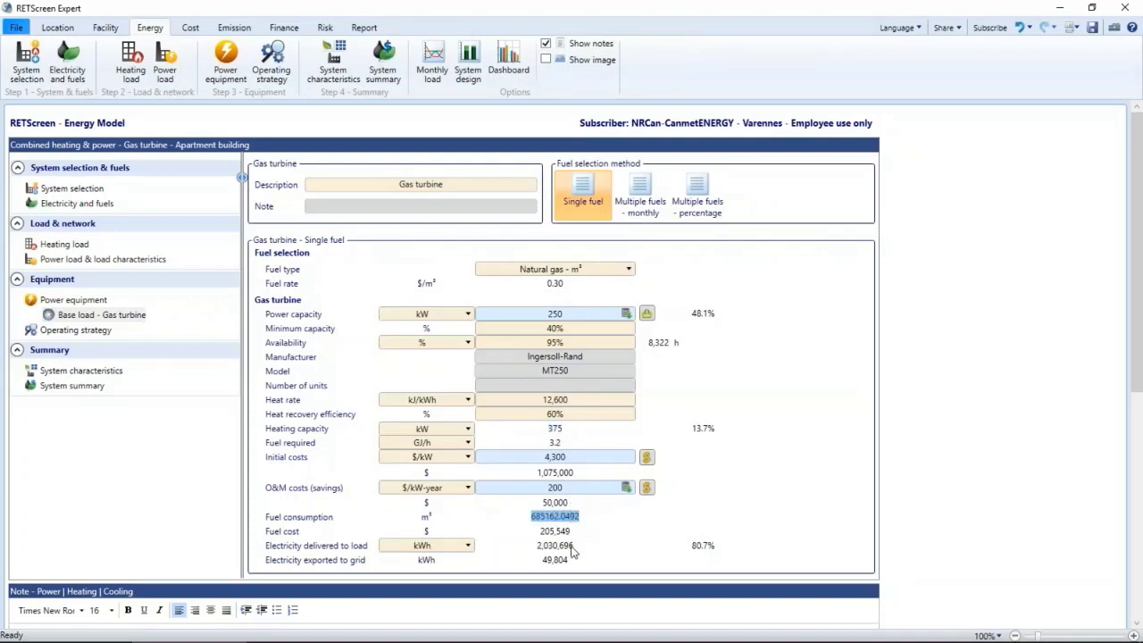
pyautogui.doubleClick(571, 546)
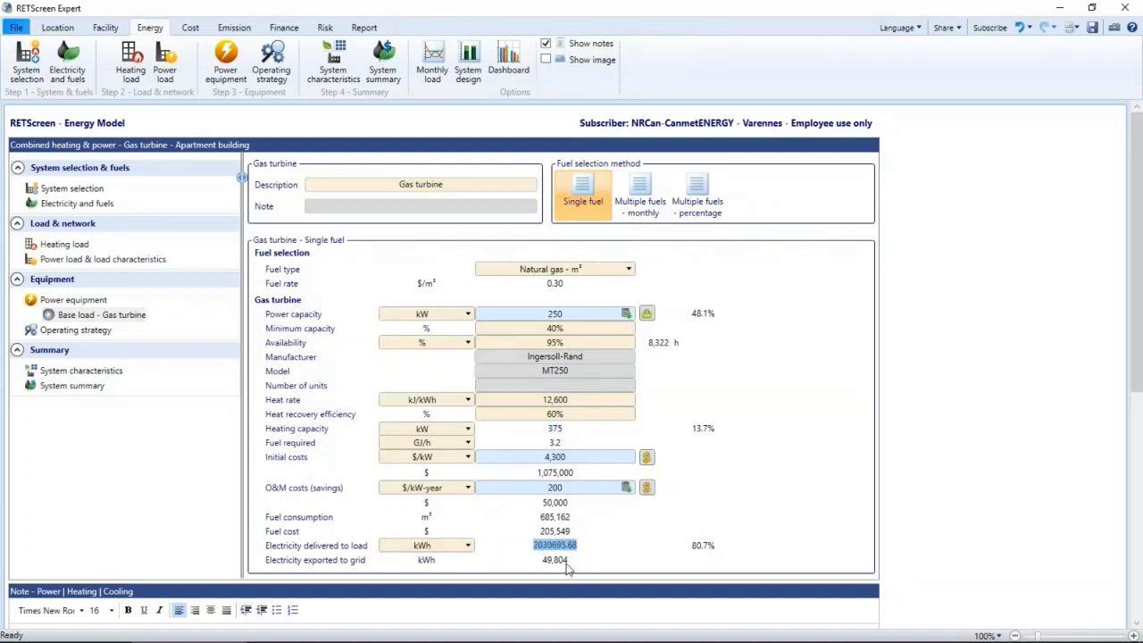
pyautogui.doubleClick(567, 561)
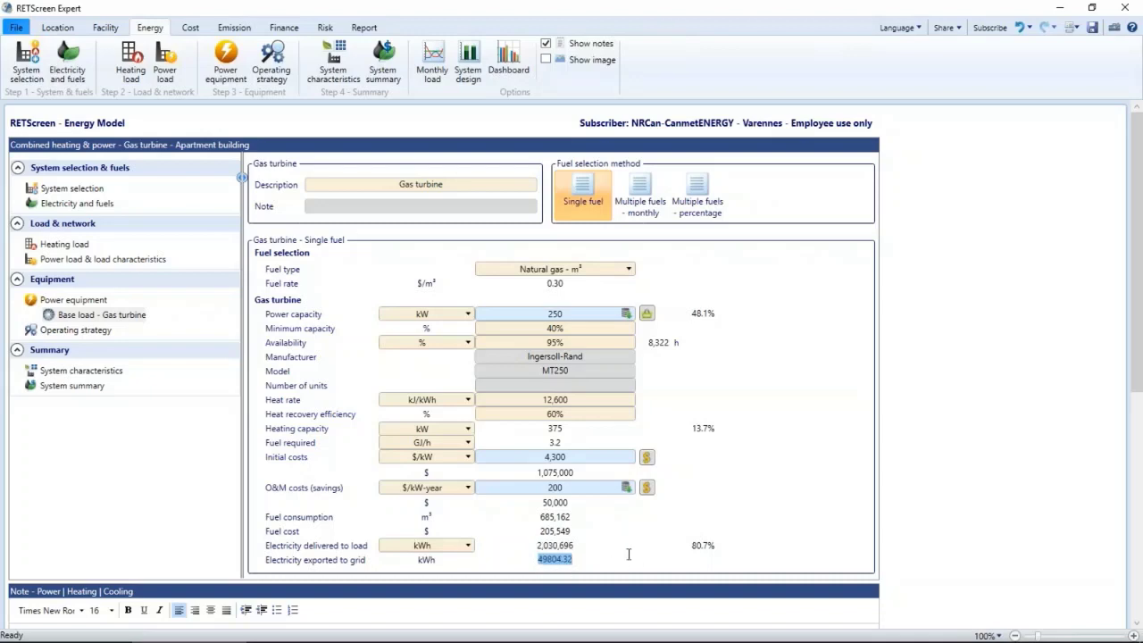
# Step: Compare the three operating strategies for the base load power system by exported electricity and efficiency, keeping Full power capacity output
pyautogui.click(89, 332)
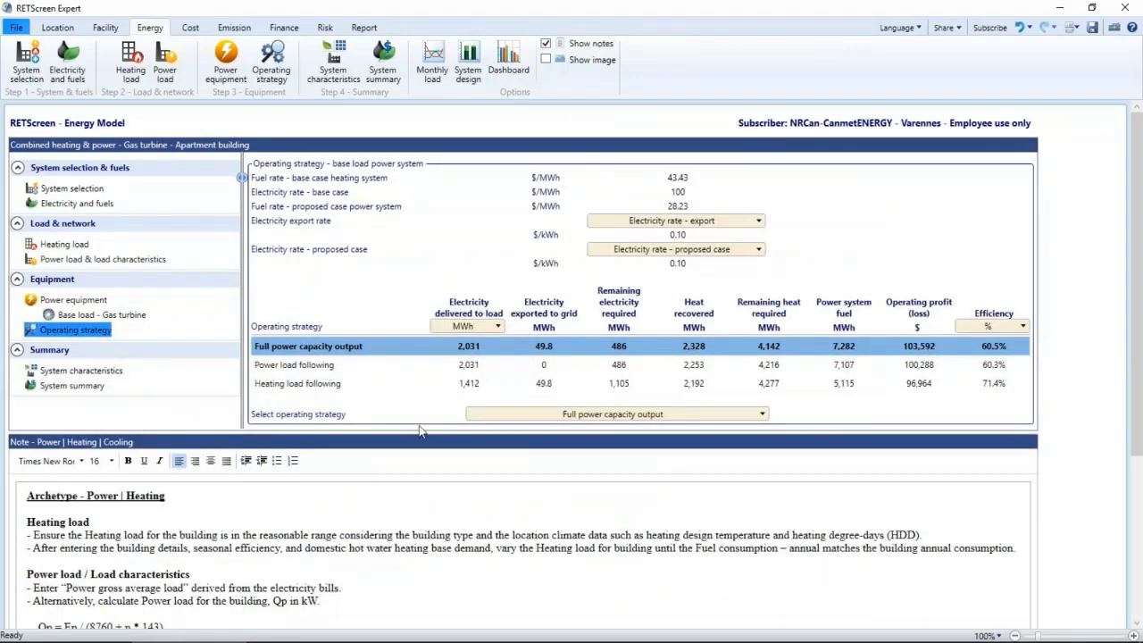
pyautogui.click(757, 414)
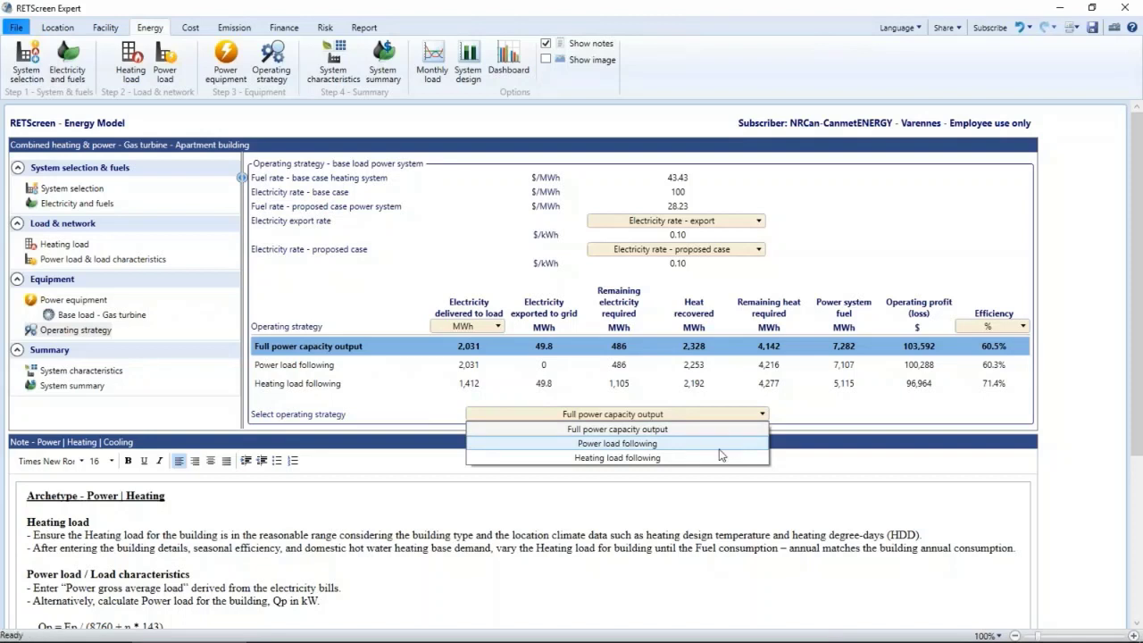
pyautogui.click(834, 420)
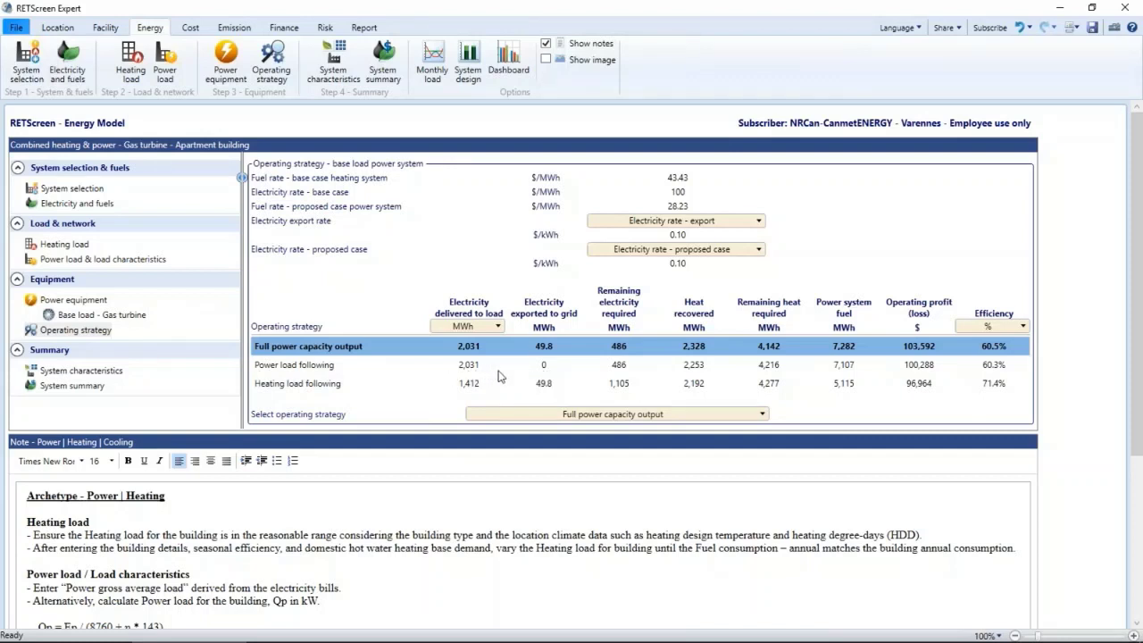
pyautogui.doubleClick(543, 366)
pyautogui.doubleClick(993, 384)
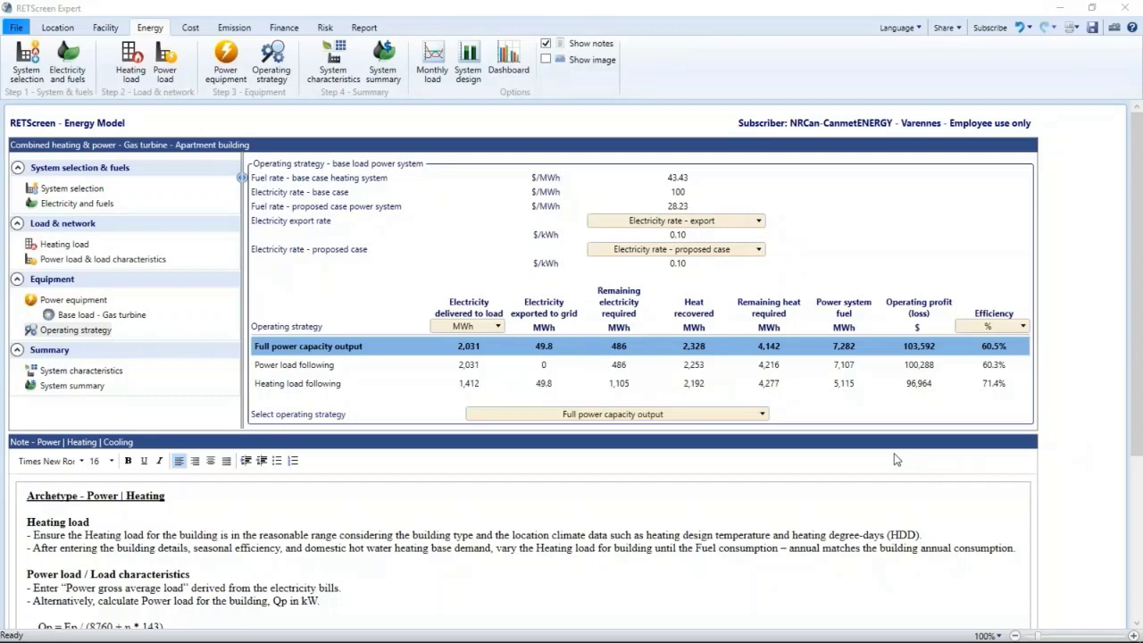
# Step: In the system characteristics, set the peak load boiler's seasonal efficiency to 65% and its capacity to 4,556 kW
pyautogui.click(52, 377)
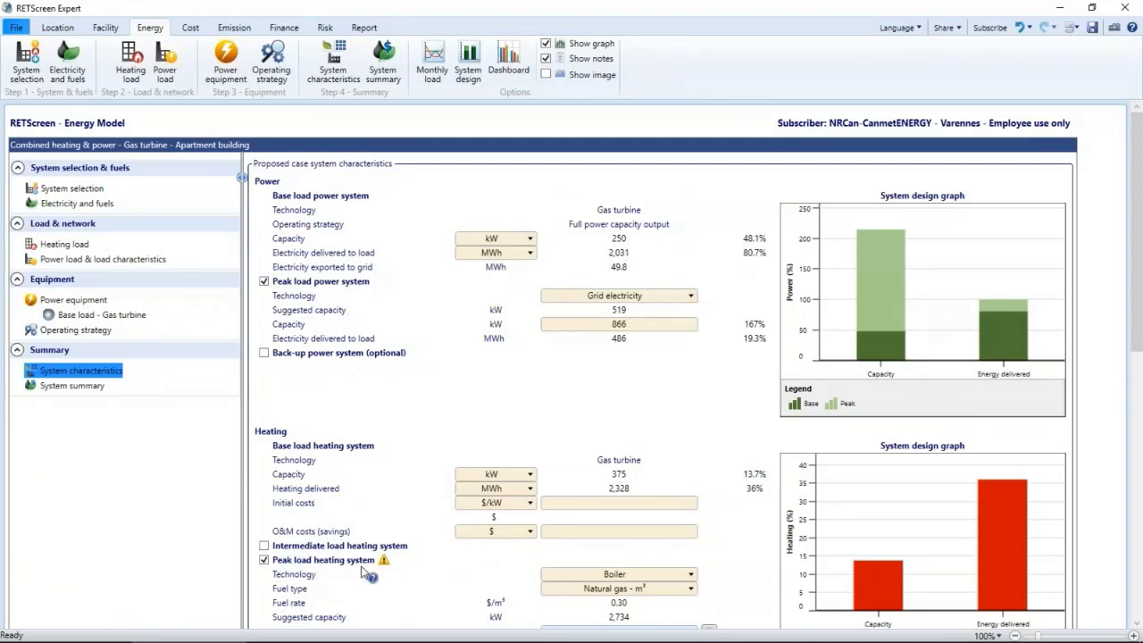
pyautogui.scroll(-5, 331, 573)
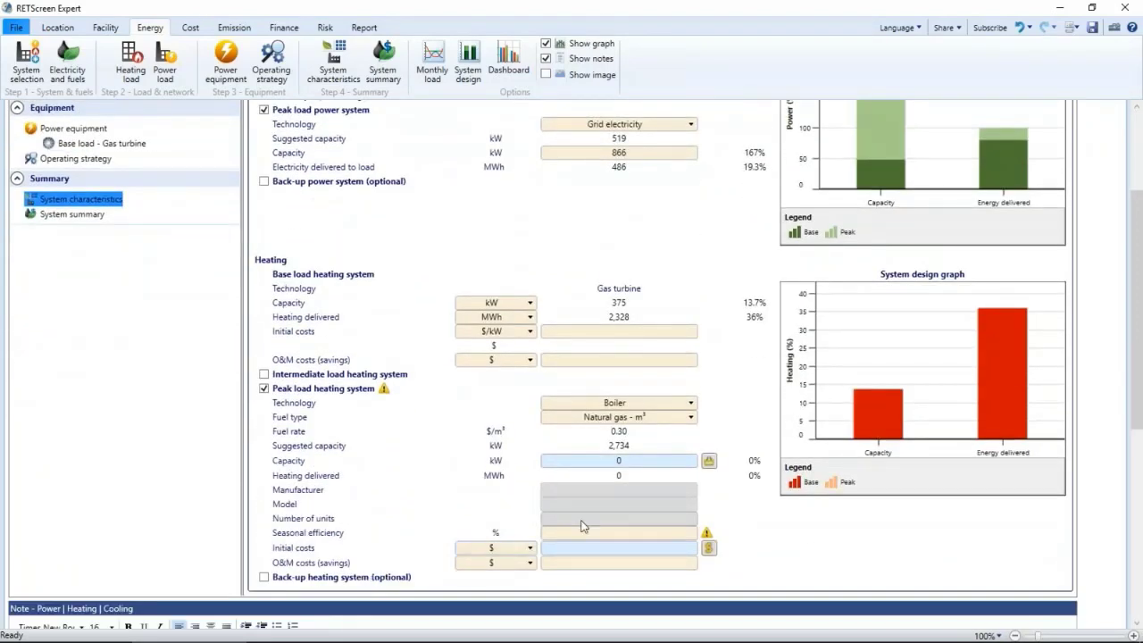
pyautogui.doubleClick(625, 452)
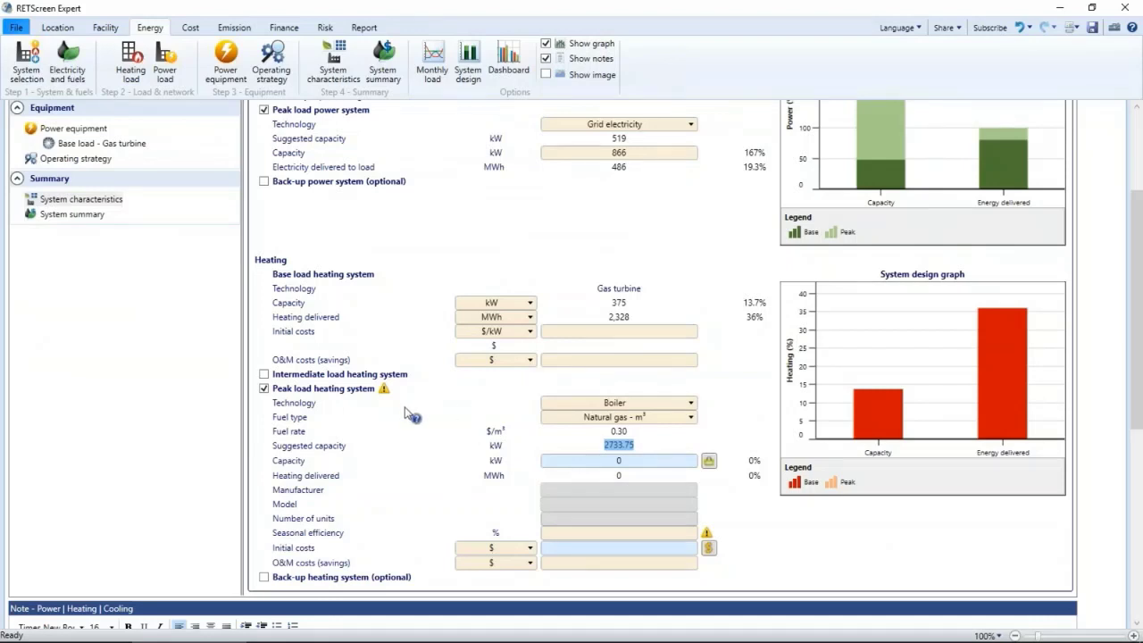
pyautogui.moveTo(384, 391)
pyautogui.click(619, 533)
pyautogui.write('65')
pyautogui.click(637, 463)
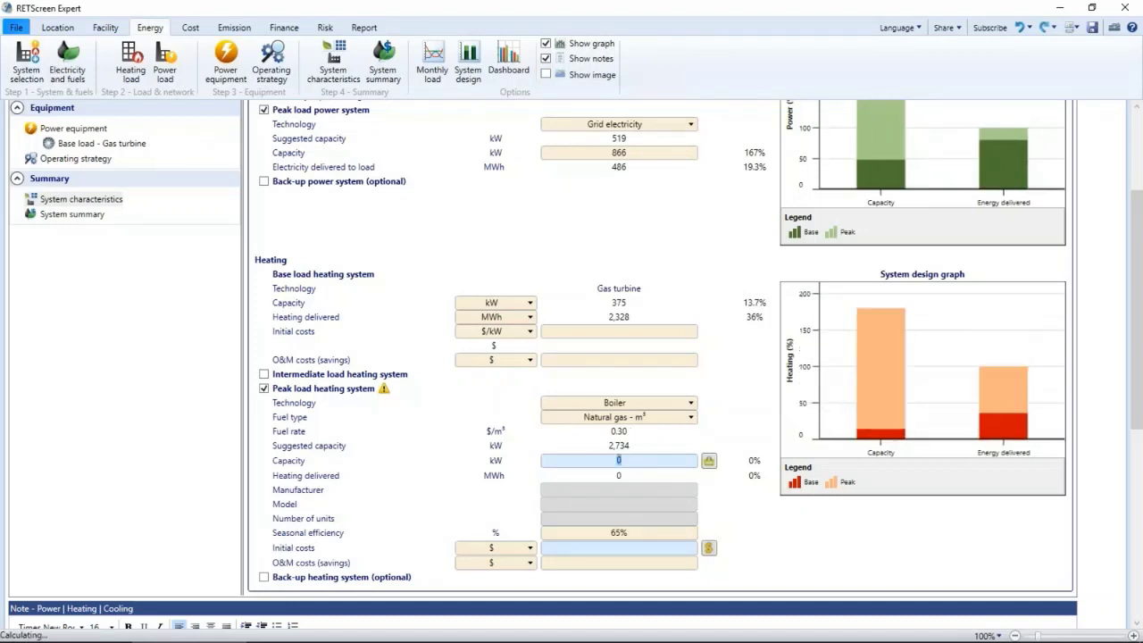
pyautogui.click(813, 556)
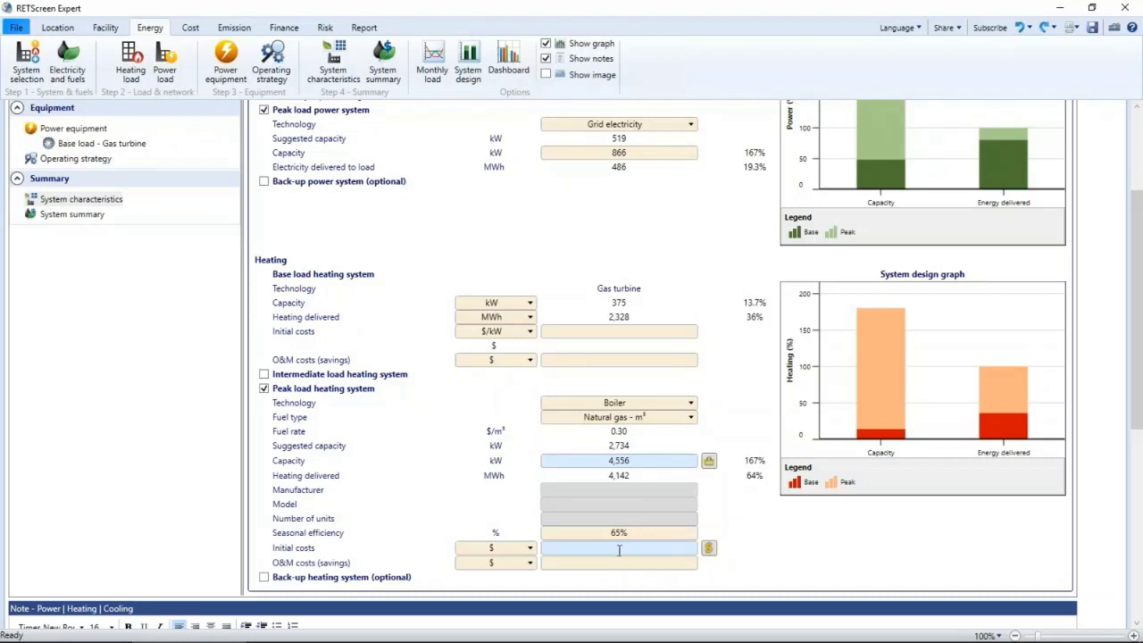
# Step: Examine the base and peak shares in the power and heating system design graphs, and open the proposed case system summary
pyautogui.scroll(1, 786, 558)
pyautogui.scroll(3, 786, 558)
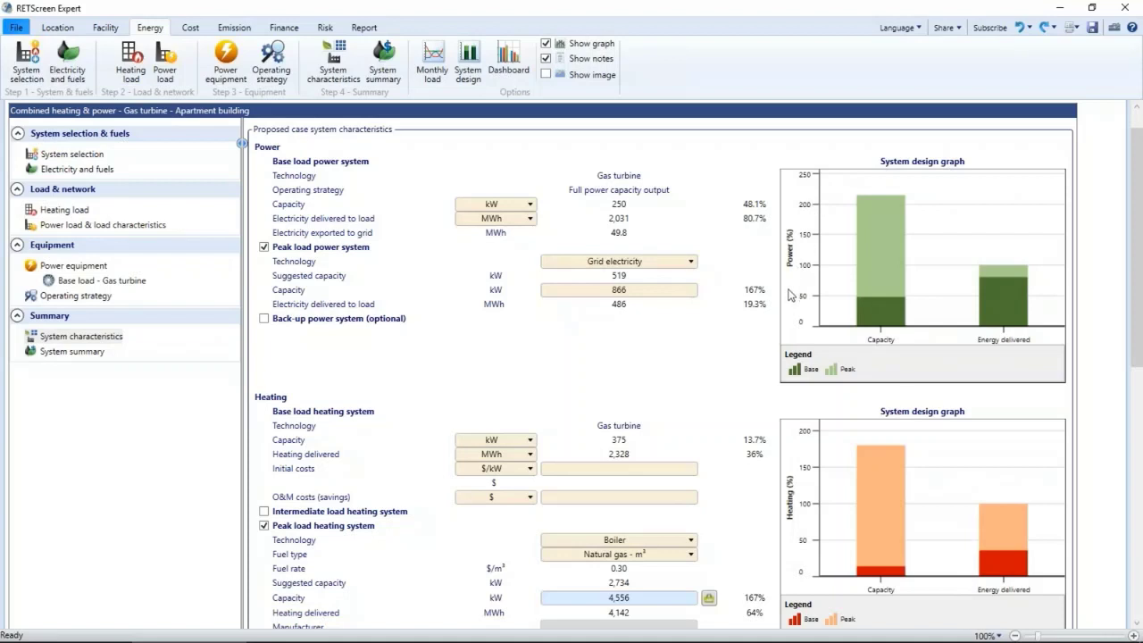
pyautogui.moveTo(874, 325)
pyautogui.moveTo(998, 305)
pyautogui.scroll(-1, 637, 362)
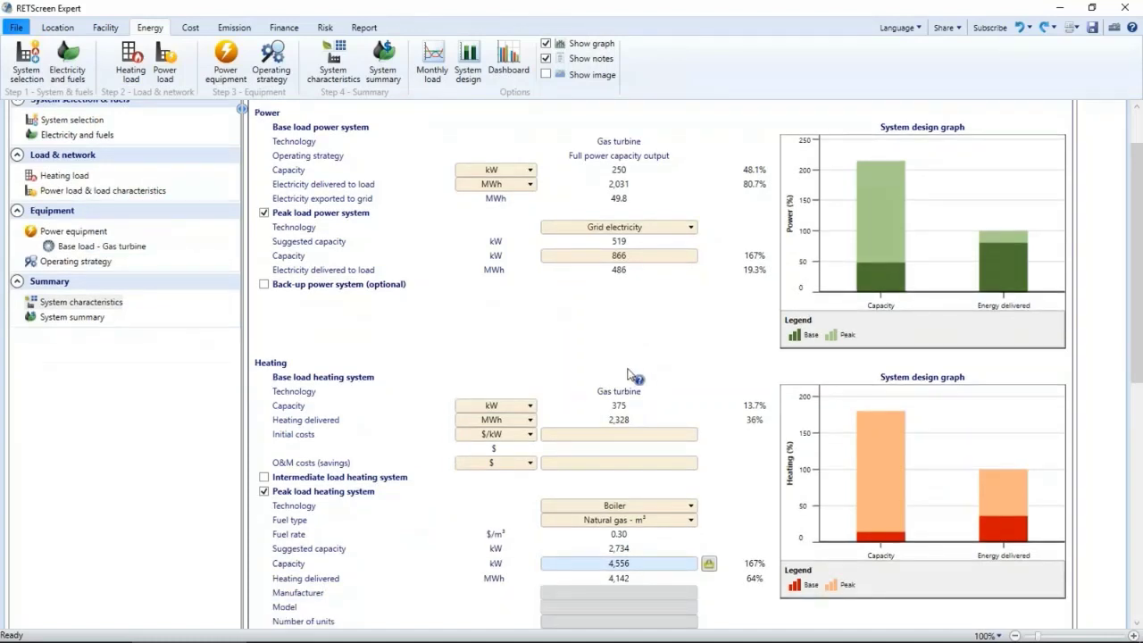
pyautogui.click(751, 423)
pyautogui.click(94, 319)
pyautogui.scroll(2, 399, 379)
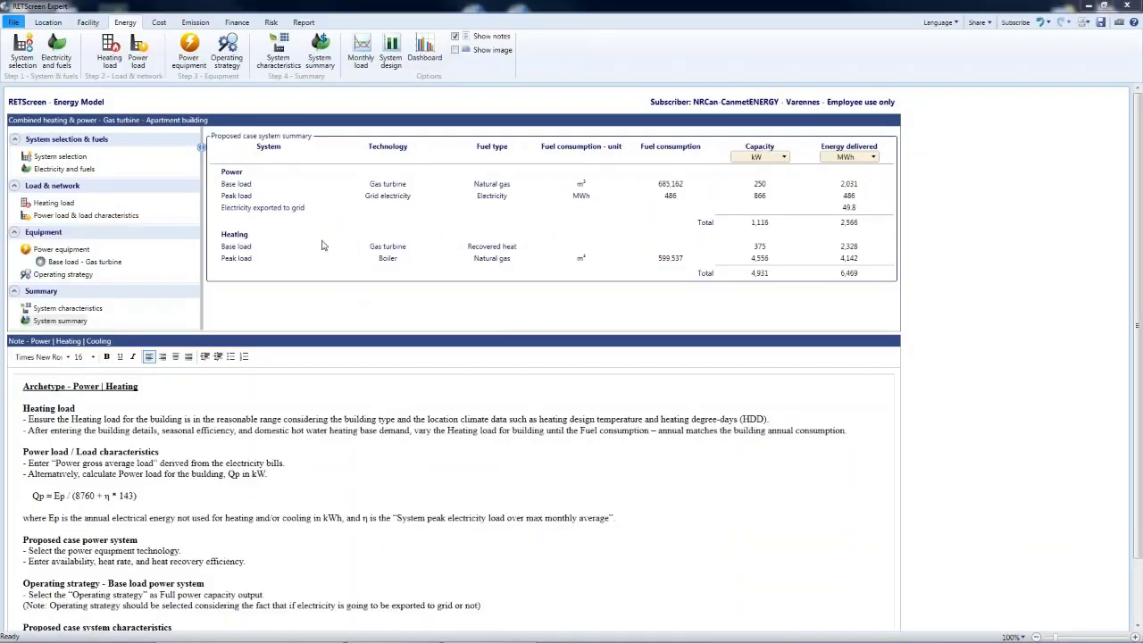
# Step: Open the financial analysis and examine the financial viability indicators and the yearly cash flow graphs
pyautogui.click(239, 24)
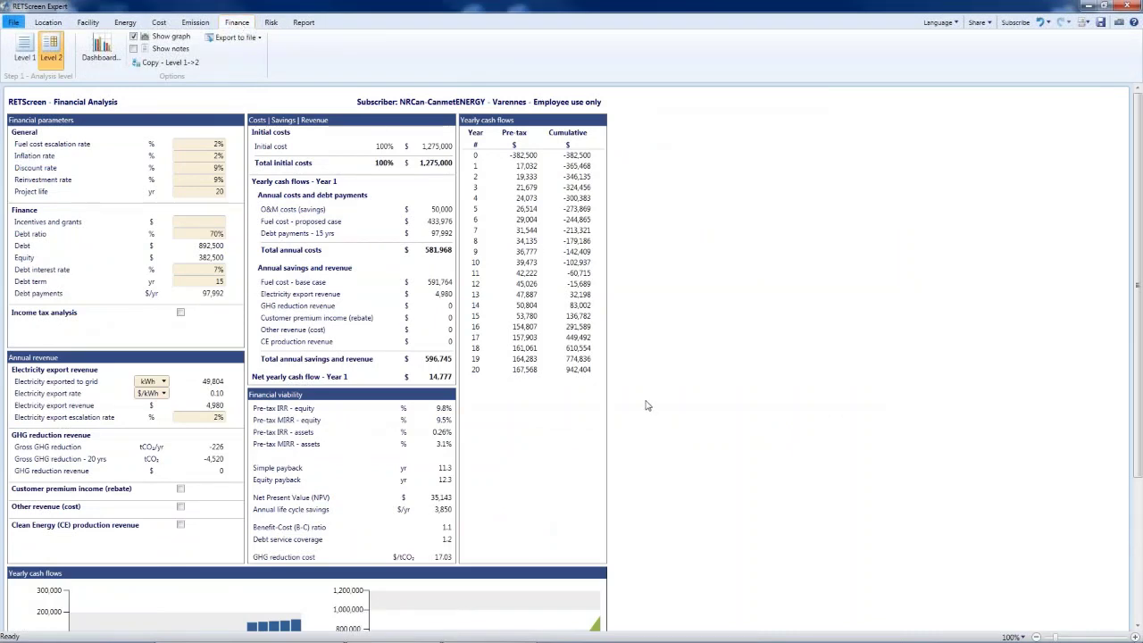
pyautogui.scroll(-1, 647, 405)
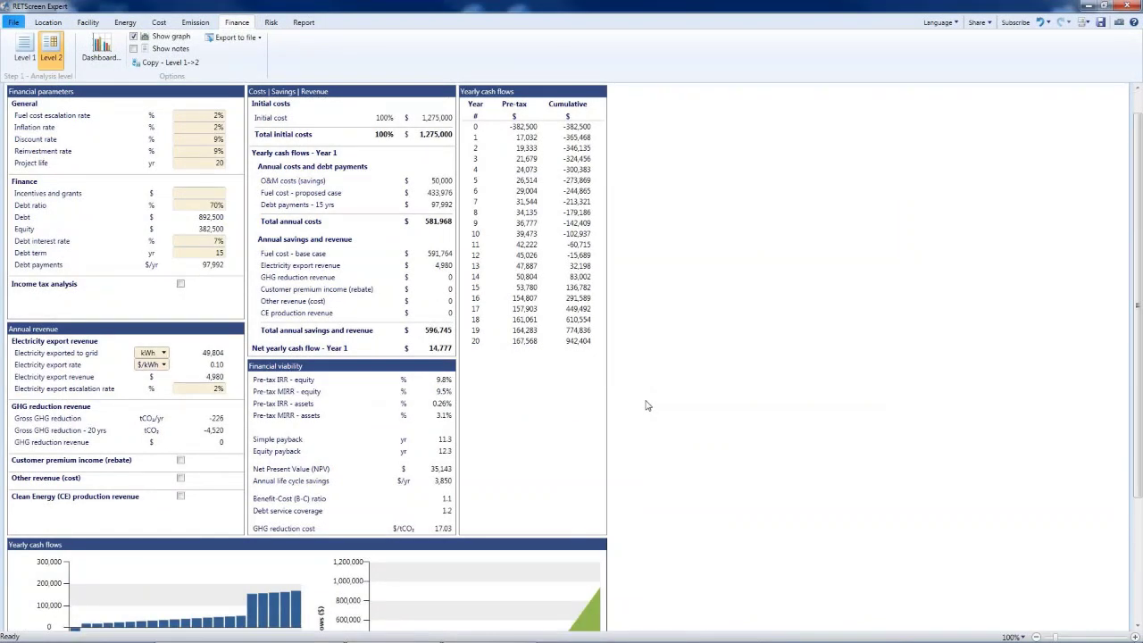
pyautogui.scroll(-1, 648, 406)
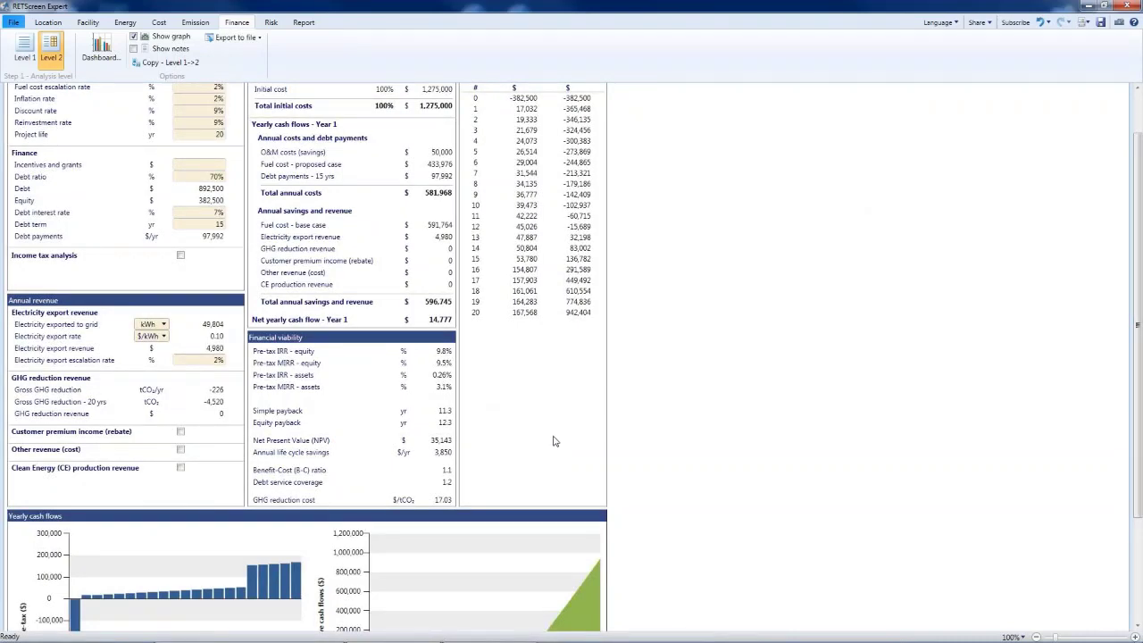
pyautogui.scroll(-3, 649, 433)
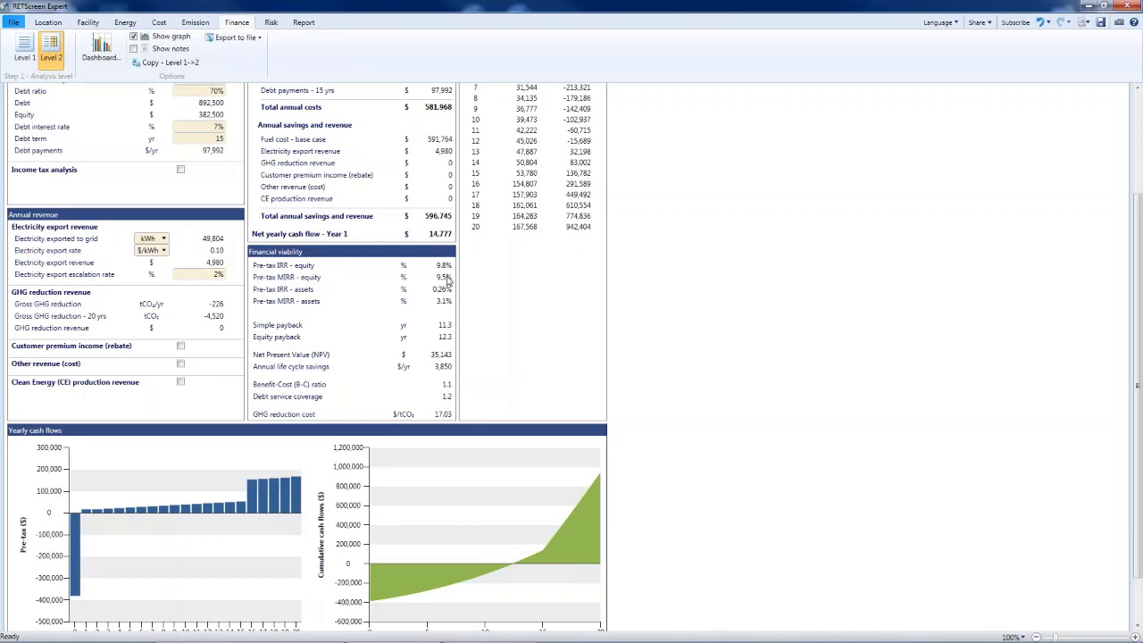
# Step: In the energy model's electricity and fuels data, set the natural gas fuel rate to 0.27 $/m³
pyautogui.scroll(2, 530, 284)
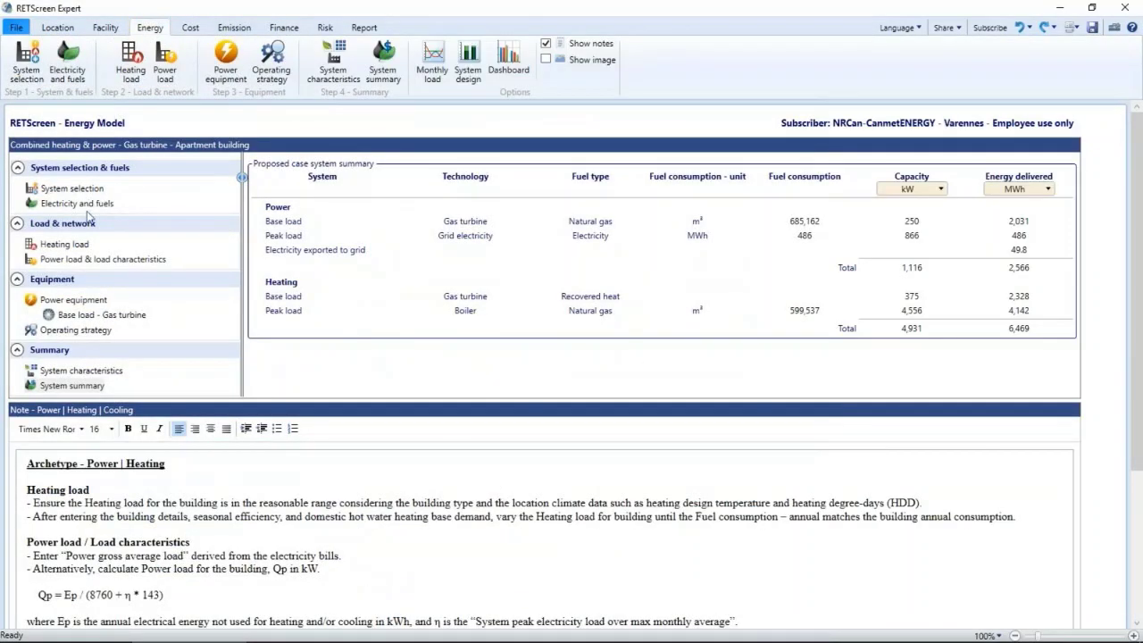
pyautogui.click(88, 206)
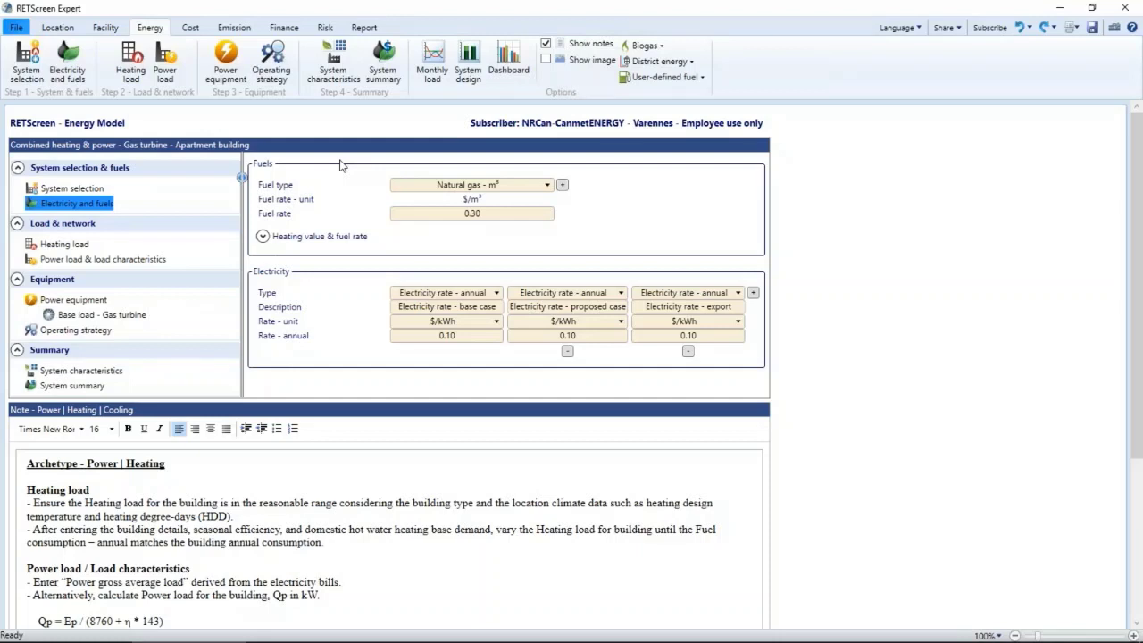
pyautogui.click(492, 216)
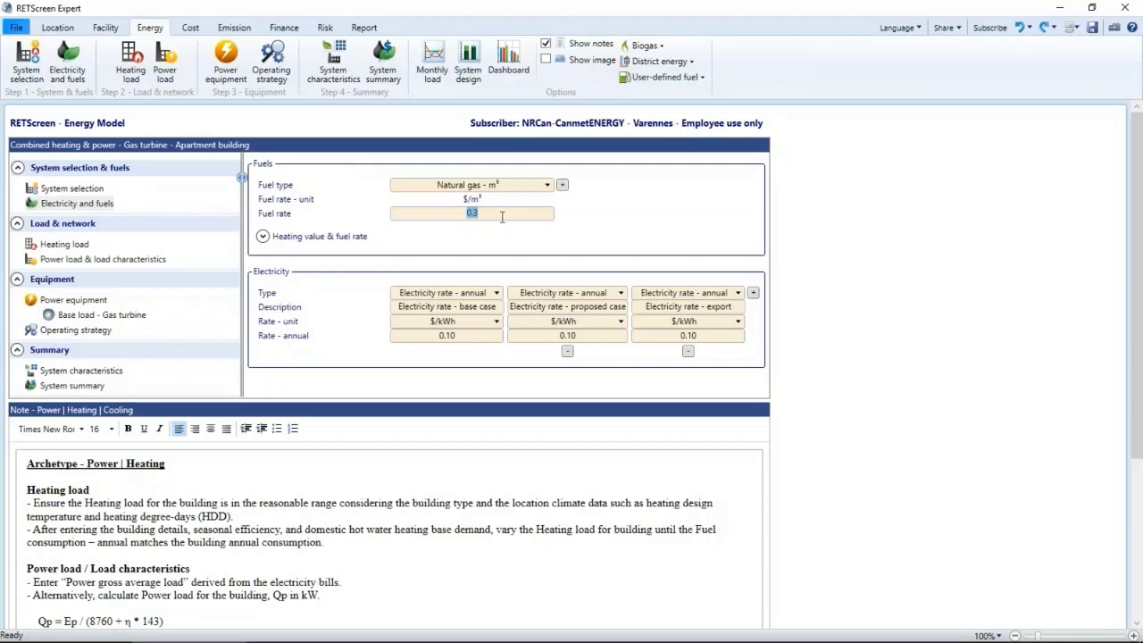
pyautogui.write('0.27')
pyautogui.press('Tab')
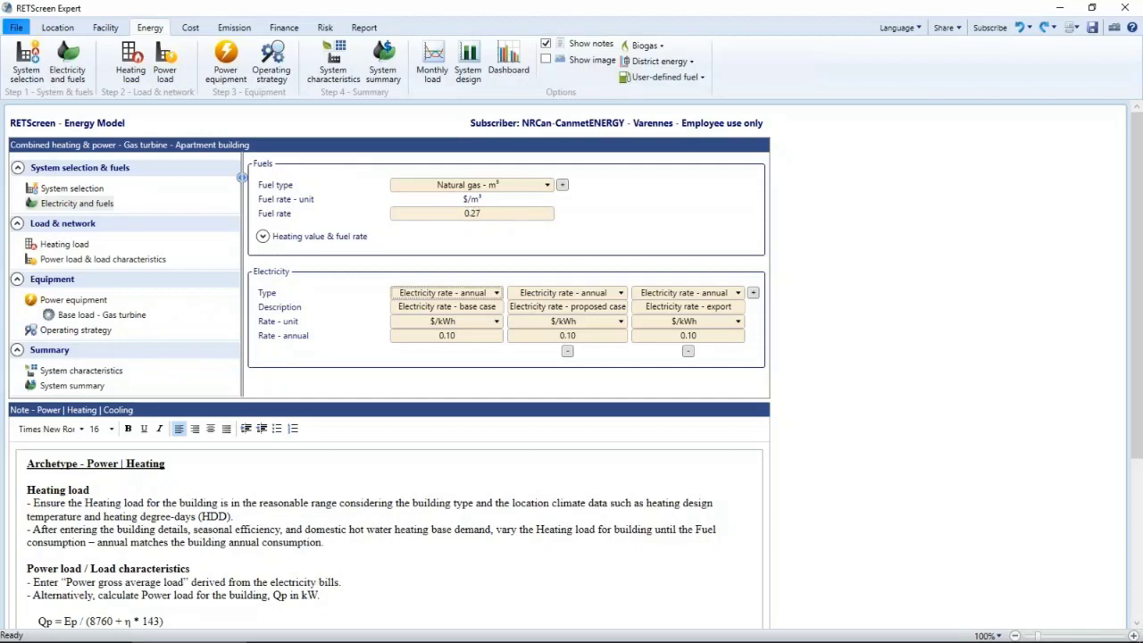
# Step: Set the annual electricity rates to 0.12 $/kWh base case, 0.13 proposed case and 0.12 export, and review the resulting financial viability and cash flows
pyautogui.click(477, 340)
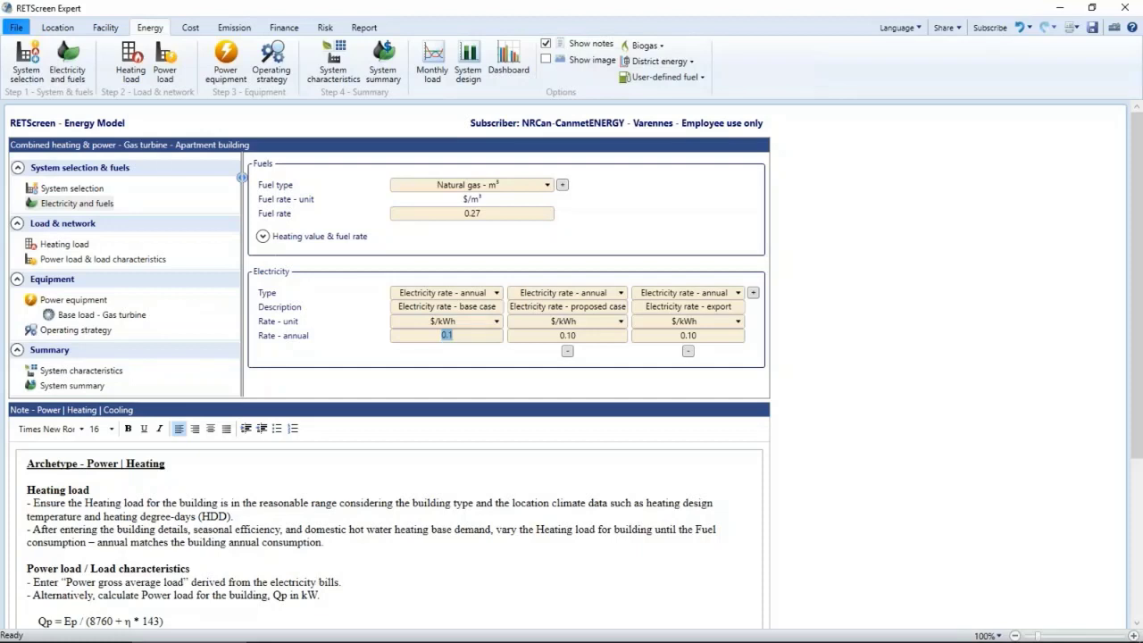
pyautogui.write('0.12')
pyautogui.click(517, 342)
pyautogui.write('0.13')
pyautogui.click(686, 337)
pyautogui.write('0.12')
pyautogui.click(287, 31)
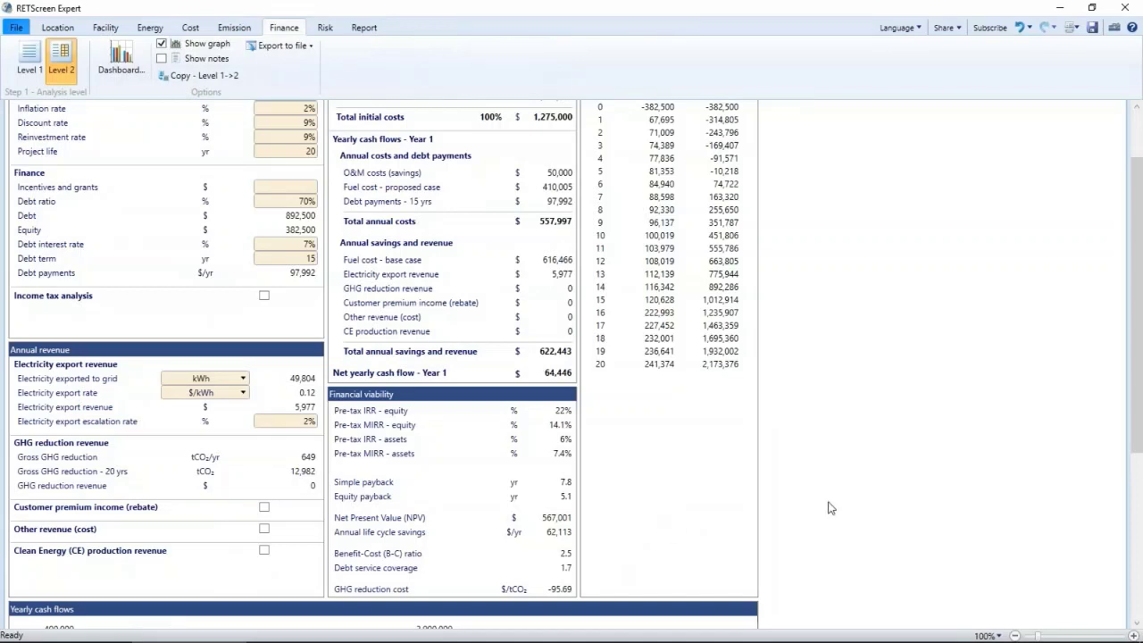
pyautogui.scroll(-5, 830, 508)
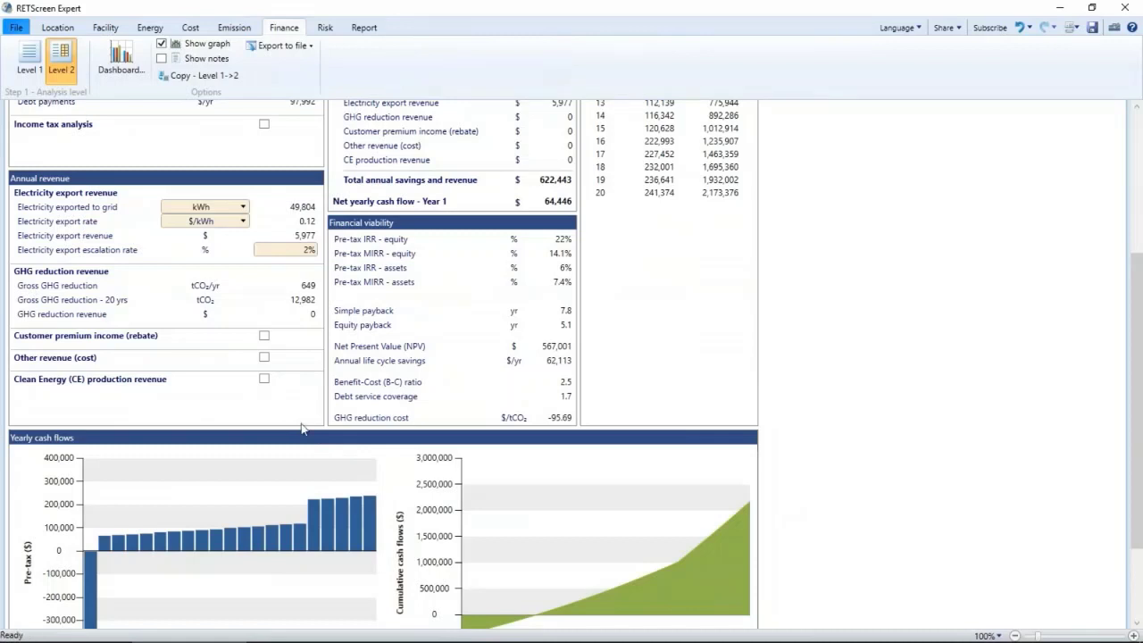
# Step: Include other revenue in the financial analysis with 250 kW capacity, a 225 $/kW rate, a 20-year duration and 2% escalation
pyautogui.click(266, 358)
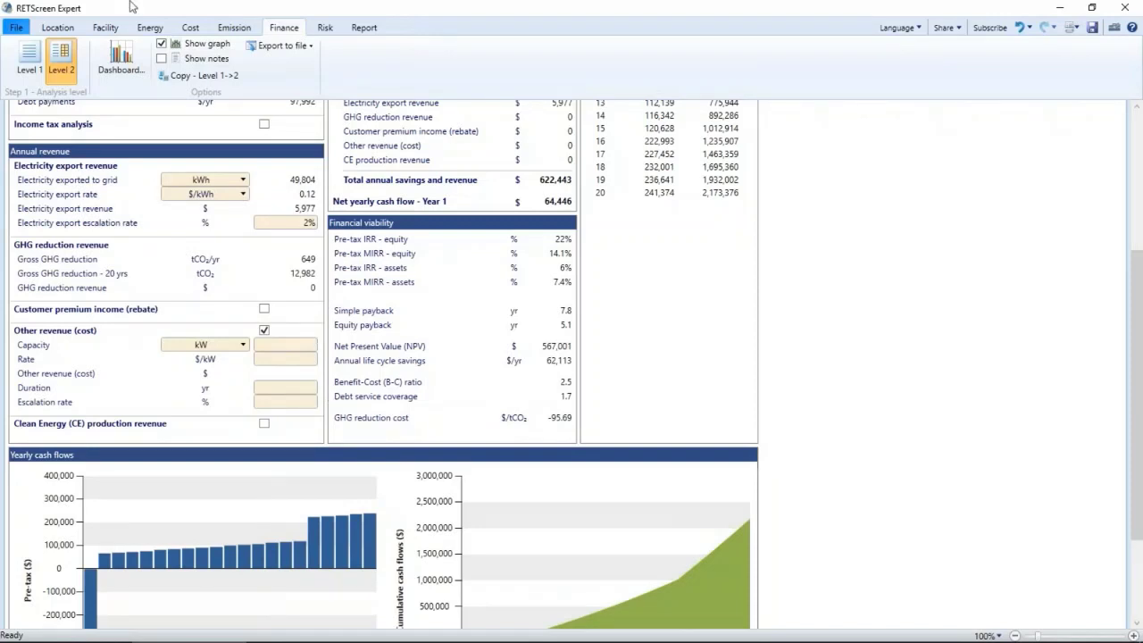
pyautogui.write('250')
pyautogui.press('Tab')
pyautogui.write('225')
pyautogui.press('Return')
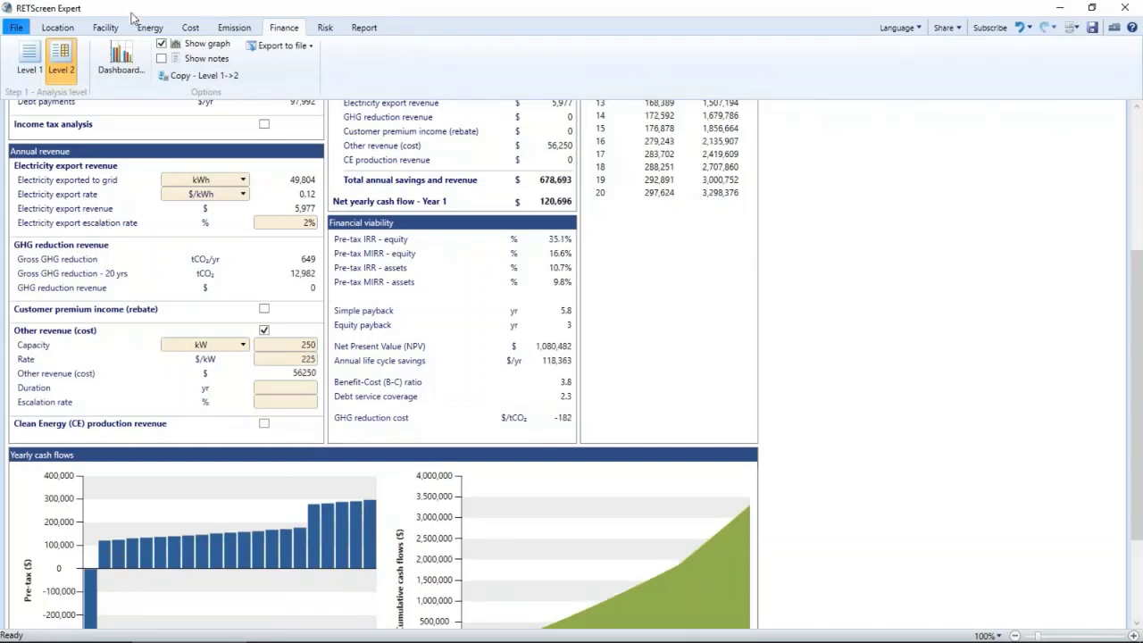
pyautogui.click(298, 391)
pyautogui.write('20')
pyautogui.click(299, 401)
pyautogui.write('2')
# Step: Set the annual electricity export rate to 0 $/kWh and review the updated financial viability and yearly cash flows
pyautogui.click(150, 27)
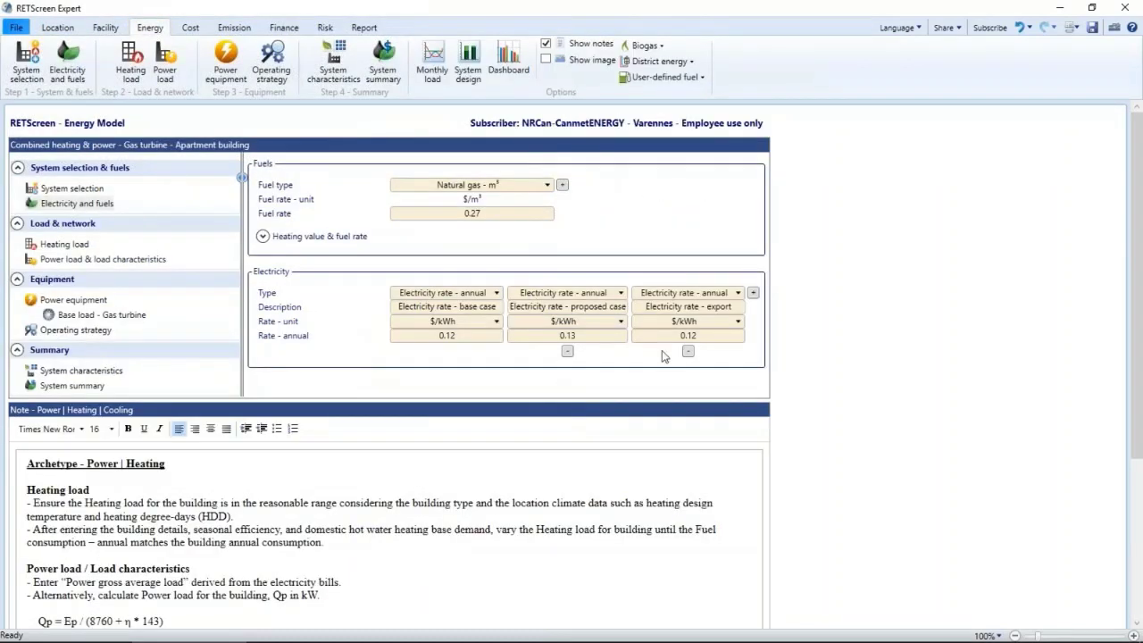
pyautogui.doubleClick(684, 336)
pyautogui.write('0')
pyautogui.press('Tab')
pyautogui.click(281, 28)
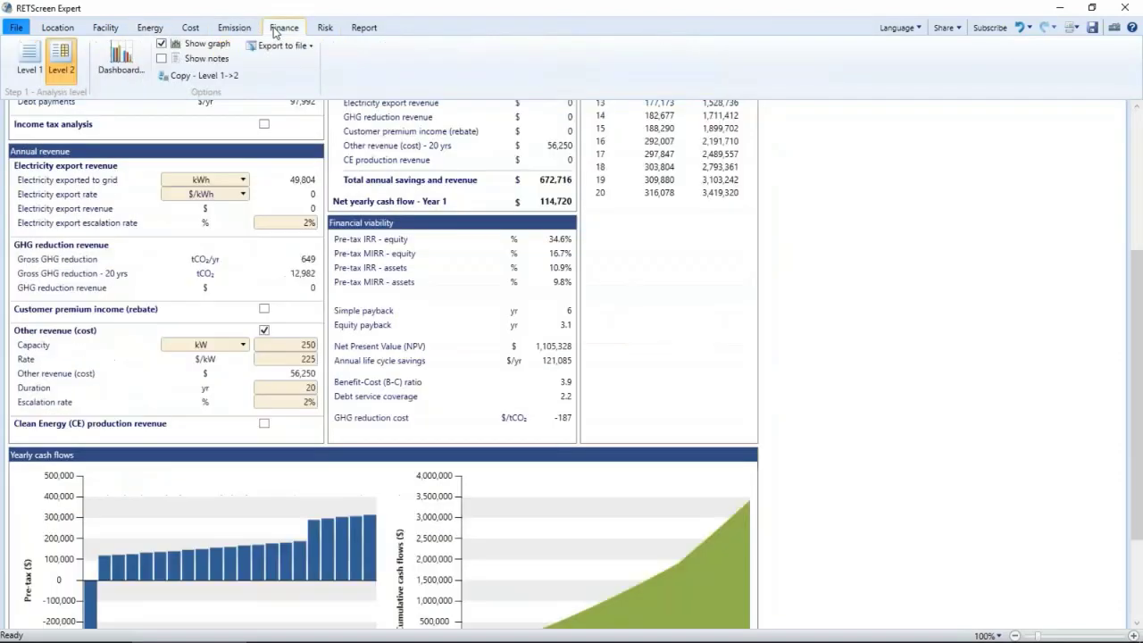
pyautogui.scroll(-2, 821, 410)
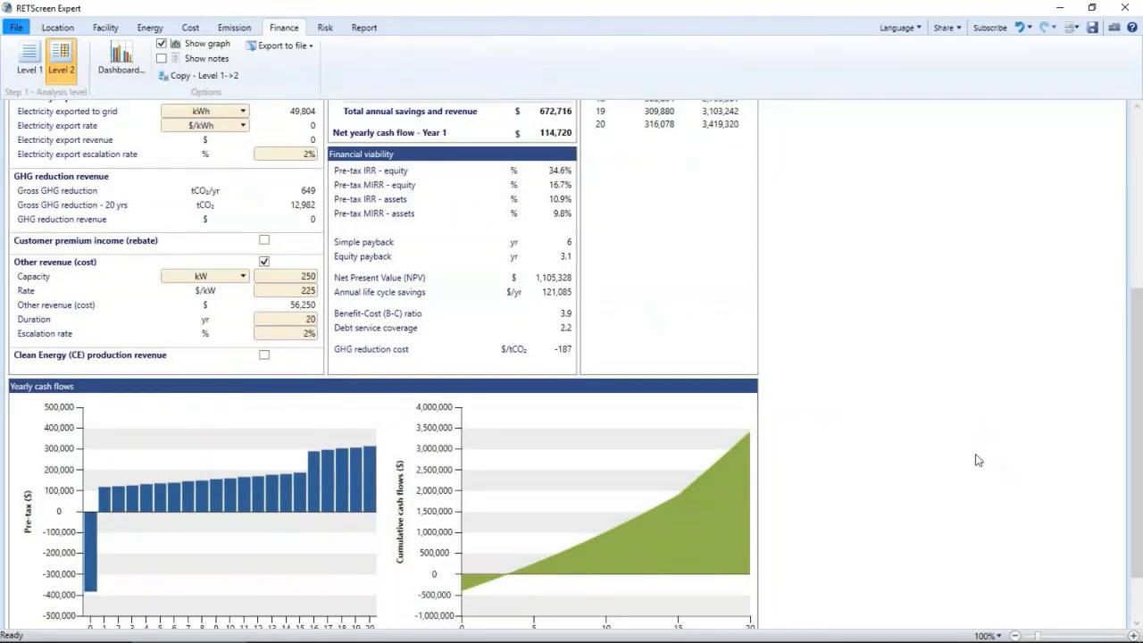
# Step: In the emission analysis, examine the Level 1 baseline emission factor for Canada - Ontario, and return to the Level 2 analysis with the natural gas baseline
pyautogui.click(237, 28)
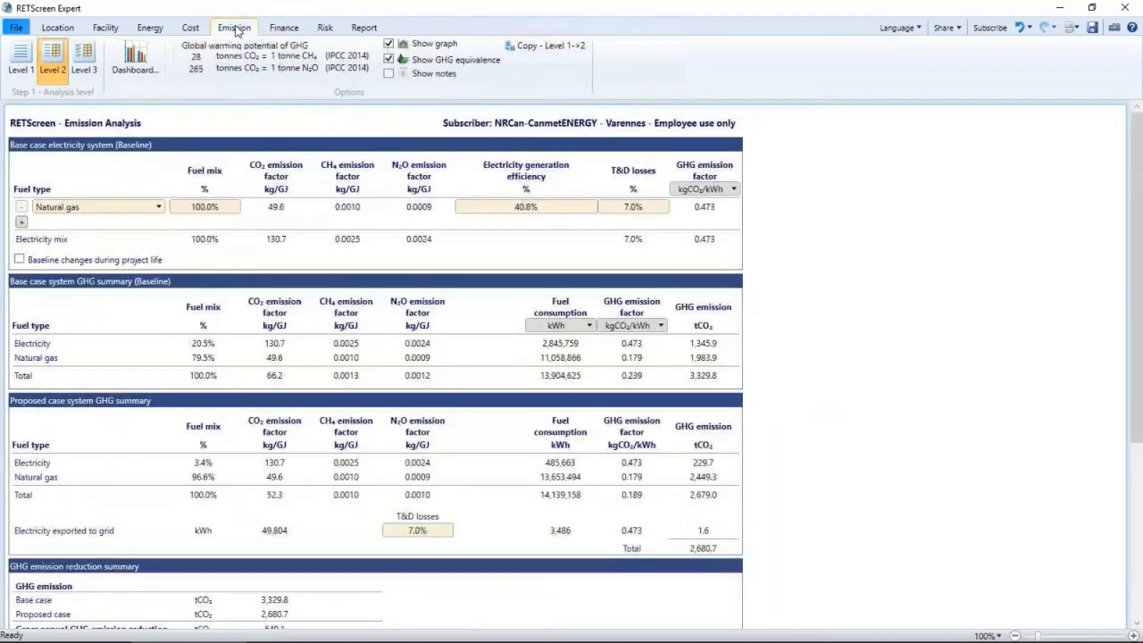
pyautogui.click(20, 58)
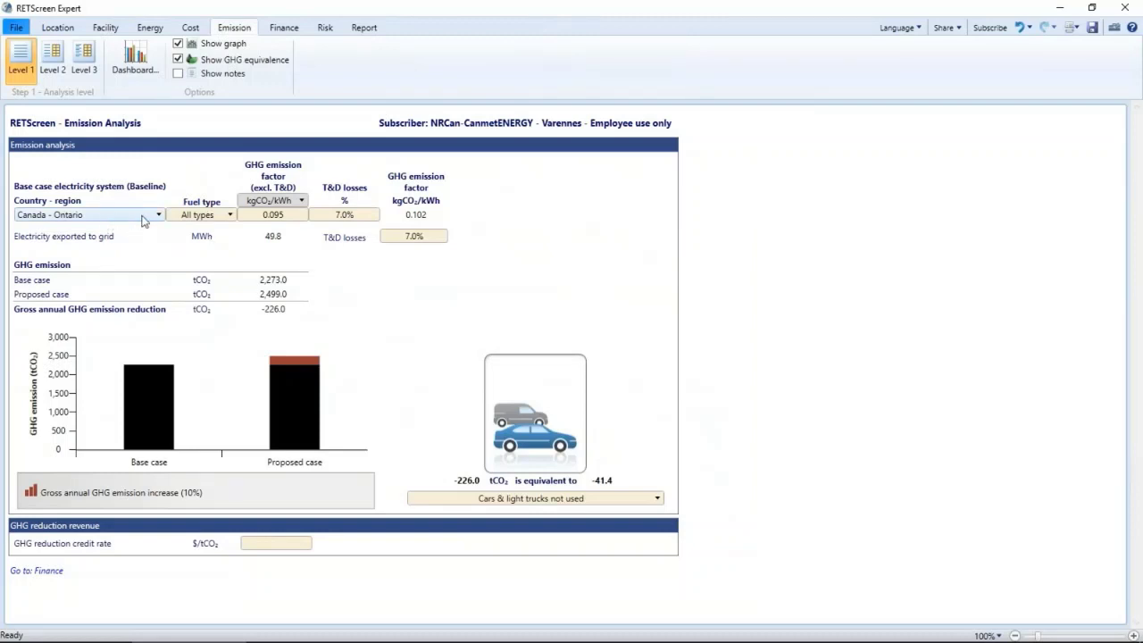
pyautogui.click(290, 220)
pyautogui.press('Return')
pyautogui.click(50, 70)
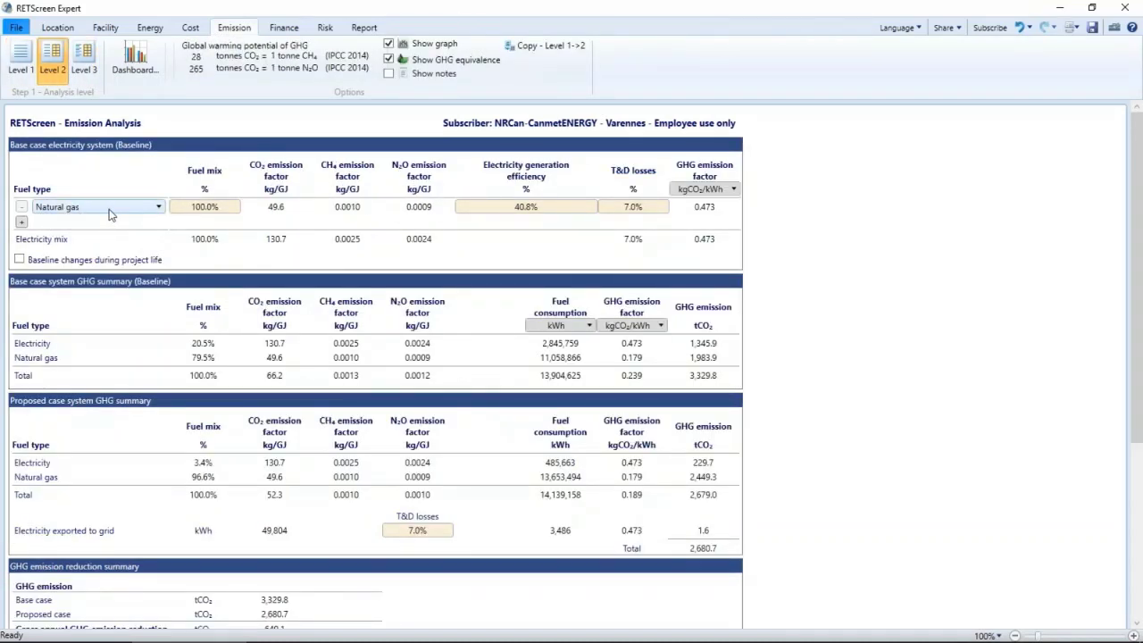
# Step: Examine the proposed case GHG summary and the gross annual GHG emission reduction with its vehicle equivalence
pyautogui.scroll(-3, 786, 332)
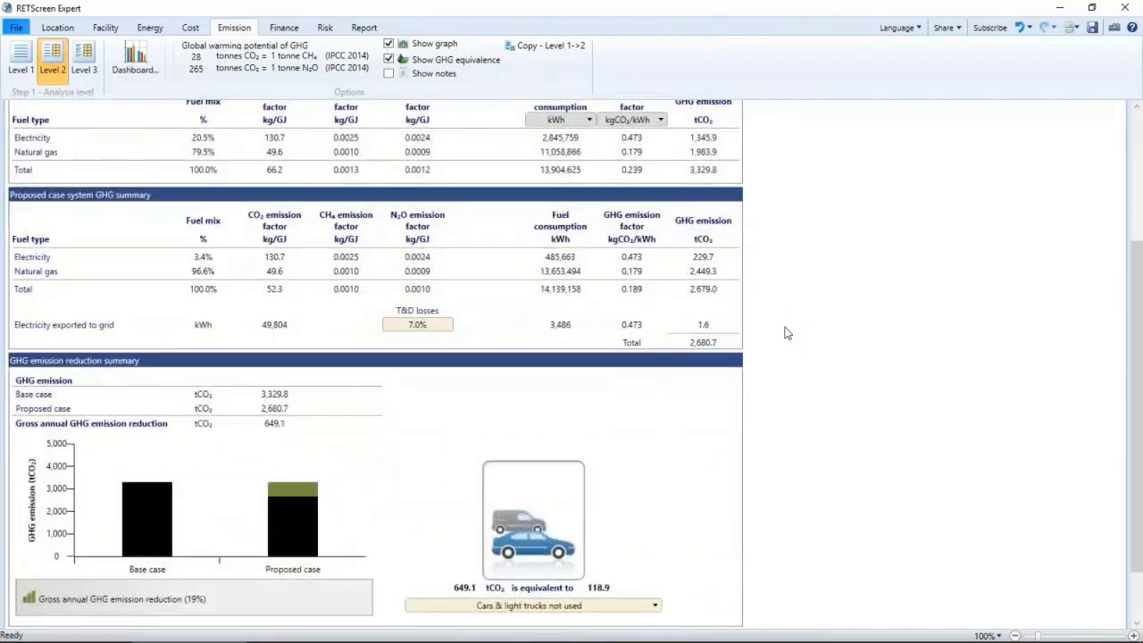
pyautogui.scroll(-1, 786, 332)
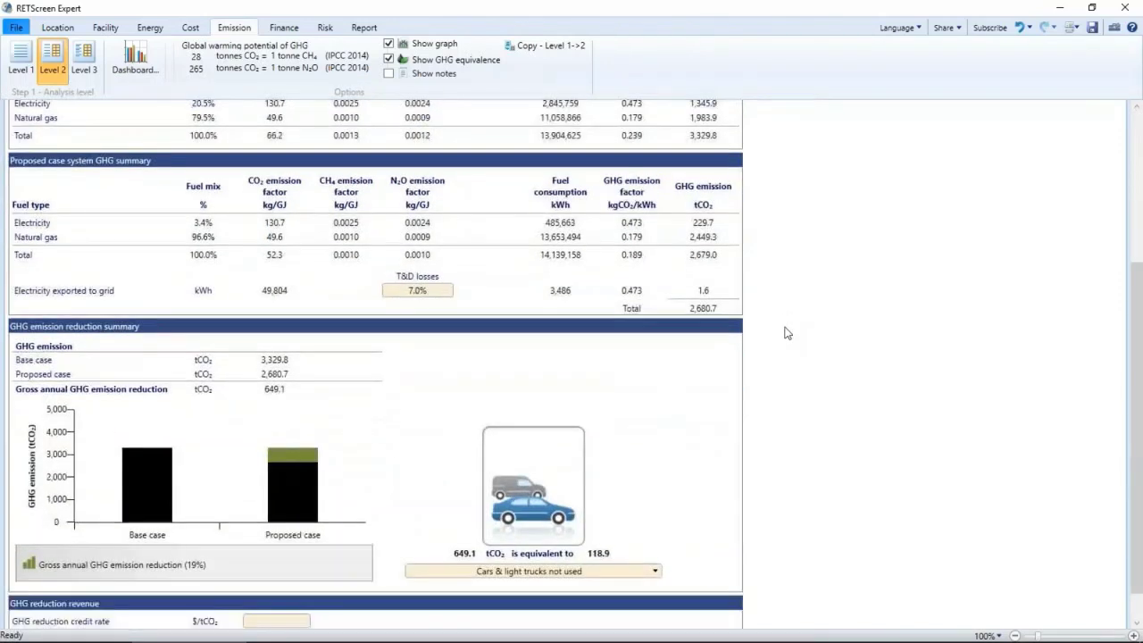
pyautogui.click(425, 293)
pyautogui.click(537, 363)
pyautogui.click(277, 394)
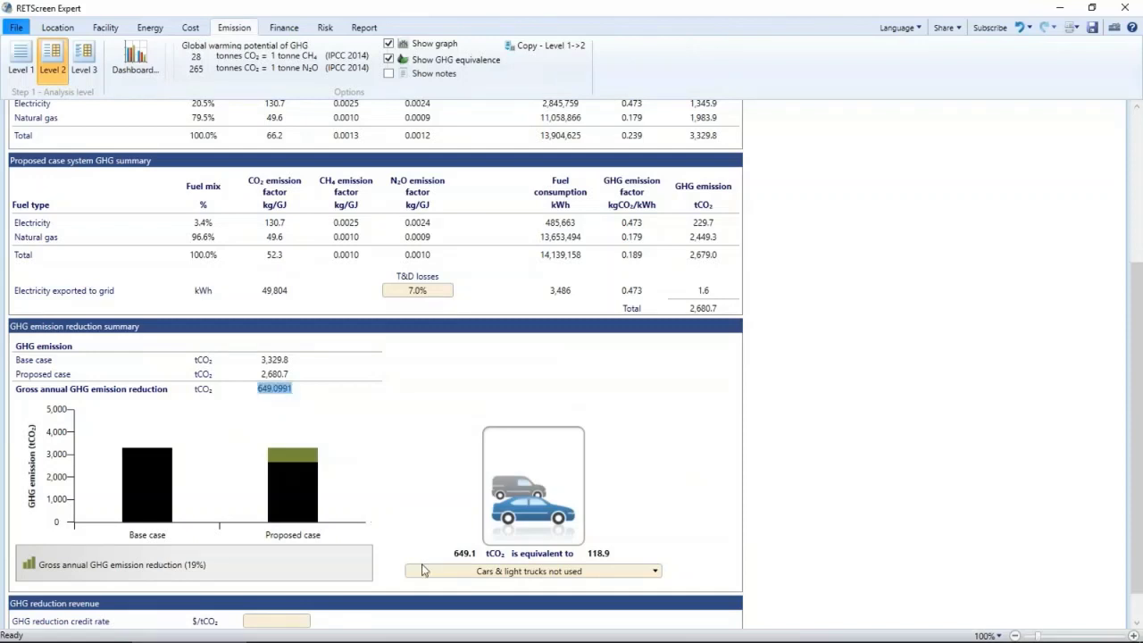
pyautogui.click(858, 473)
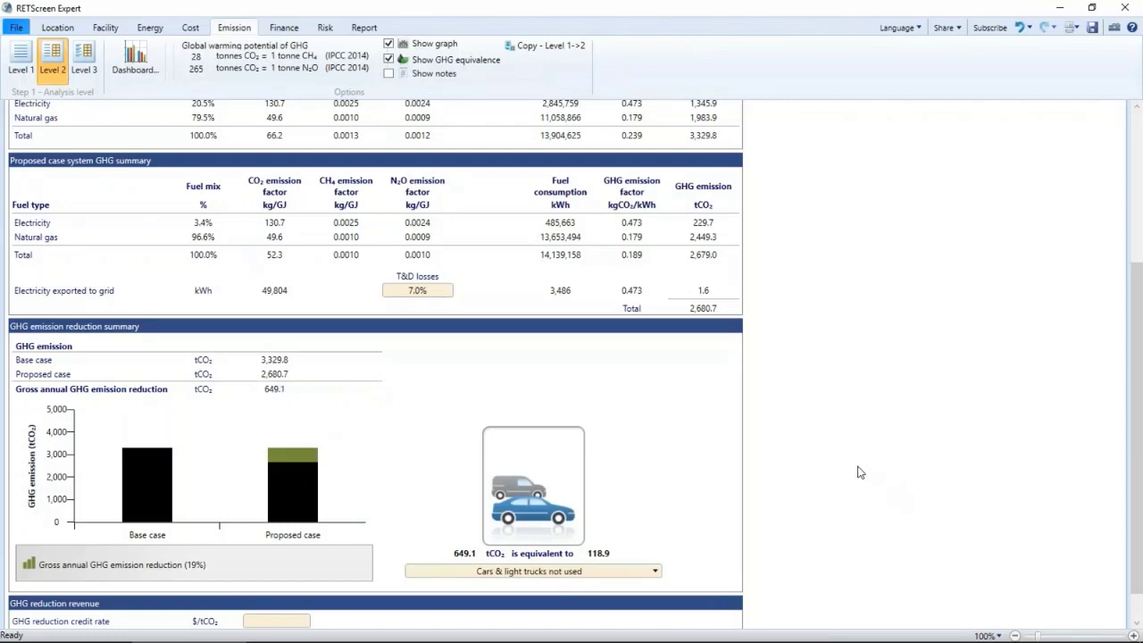